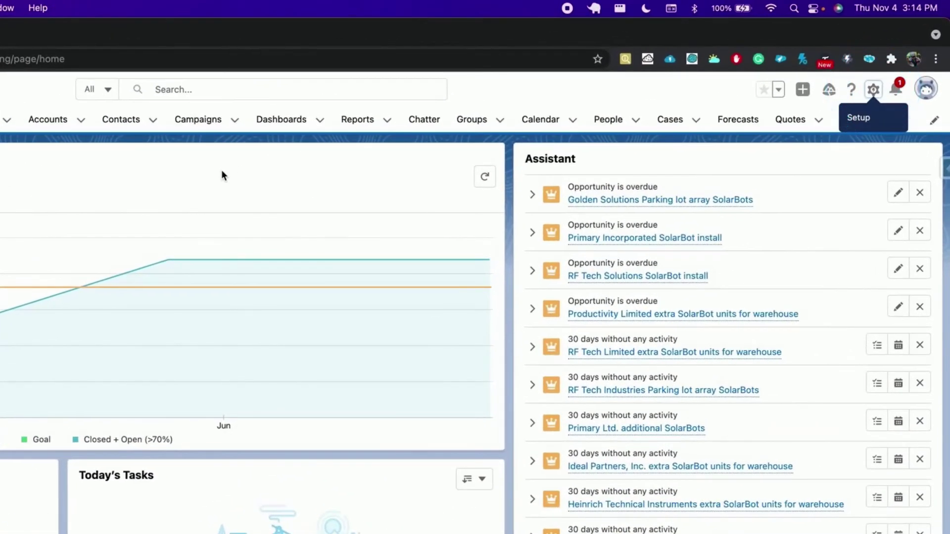
Open Setup in a new tab, search Quick Find for 'duplicate', and go to Matching Rules
left_click(874, 89)
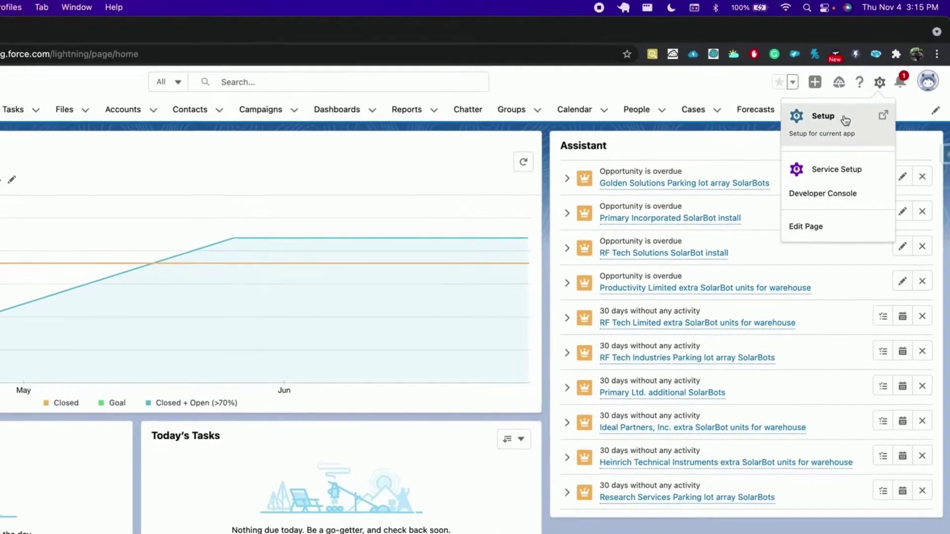
left_click(842, 127)
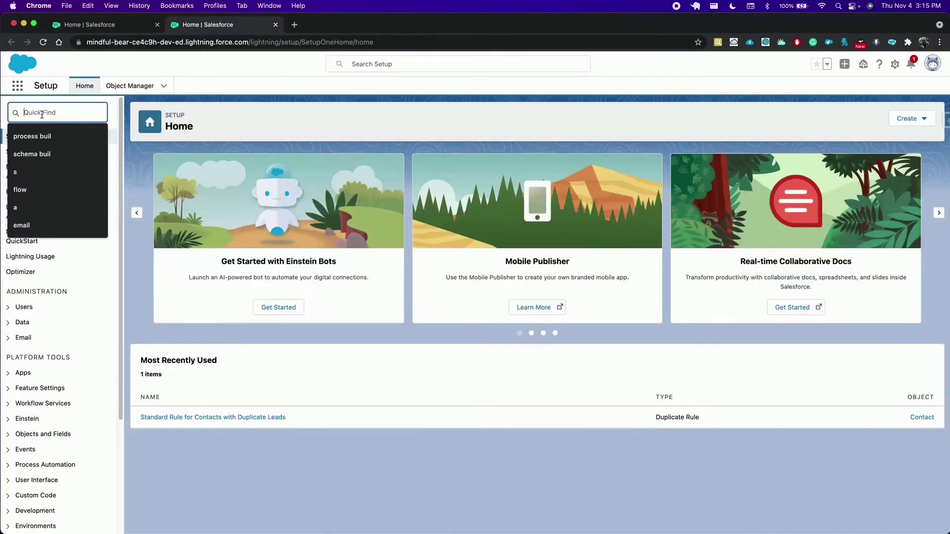
type("s")
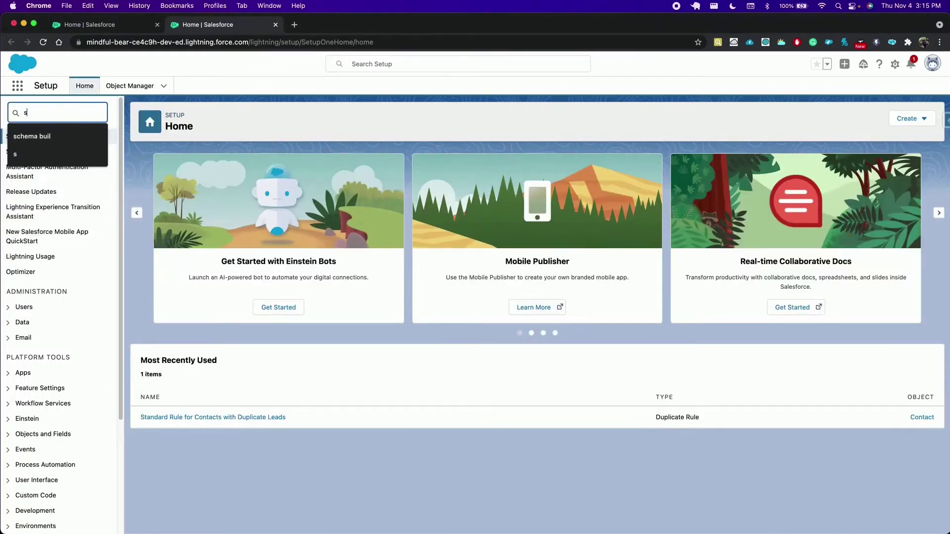
key("BackSpace")
type("duplicate")
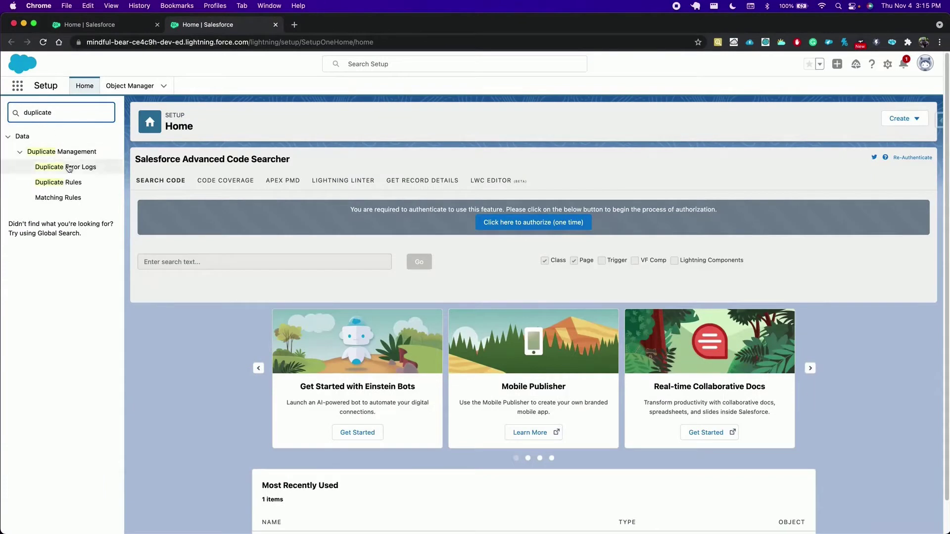
left_click(59, 198)
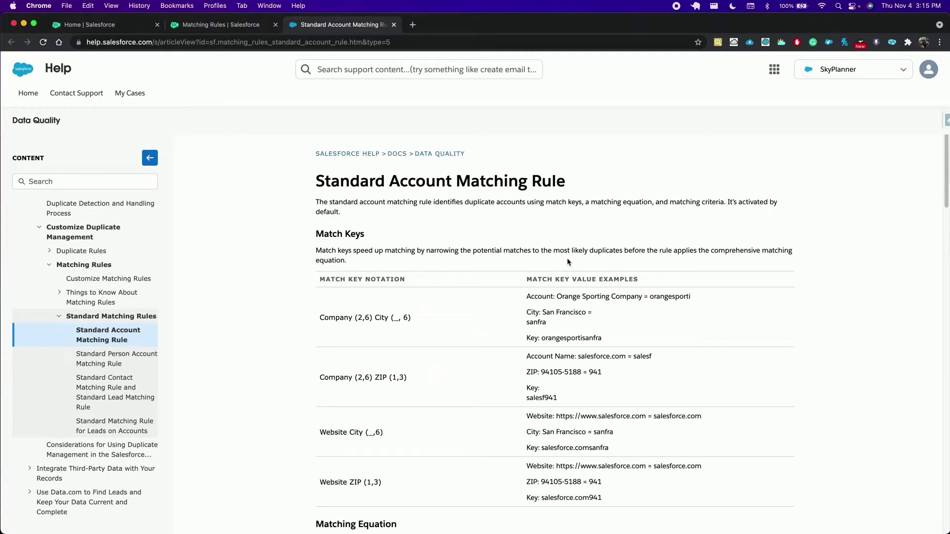
Read the Standard Account Matching Rule help article down to its matching criteria, then return to Matching Rules
scroll(568, 262, "down", 7)
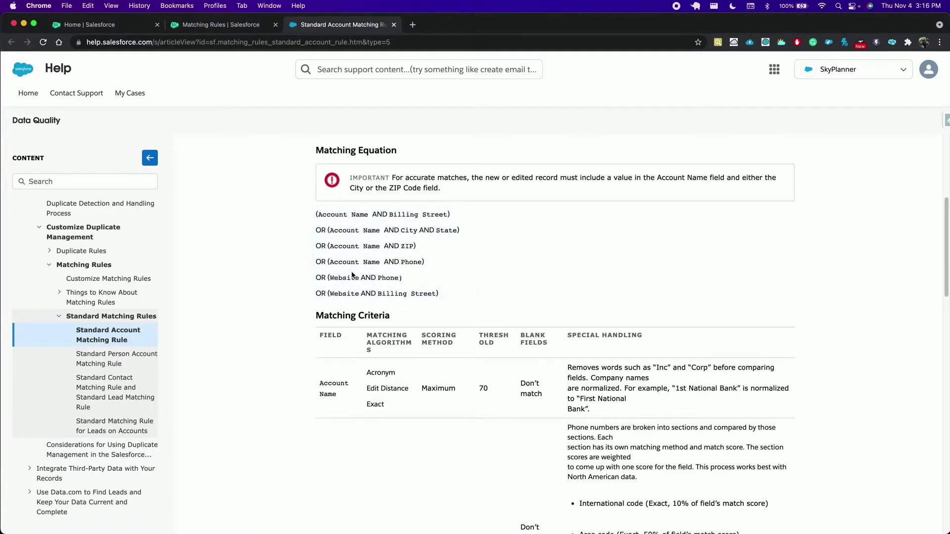
scroll(353, 275, "down", 5)
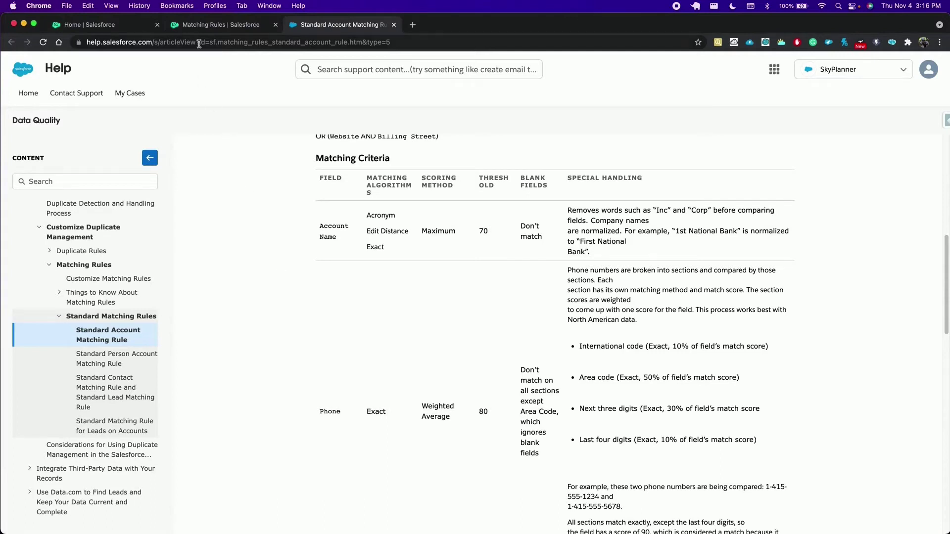
left_click(200, 25)
Start a new Contact matching rule named Custom Contact Matching
left_click(542, 238)
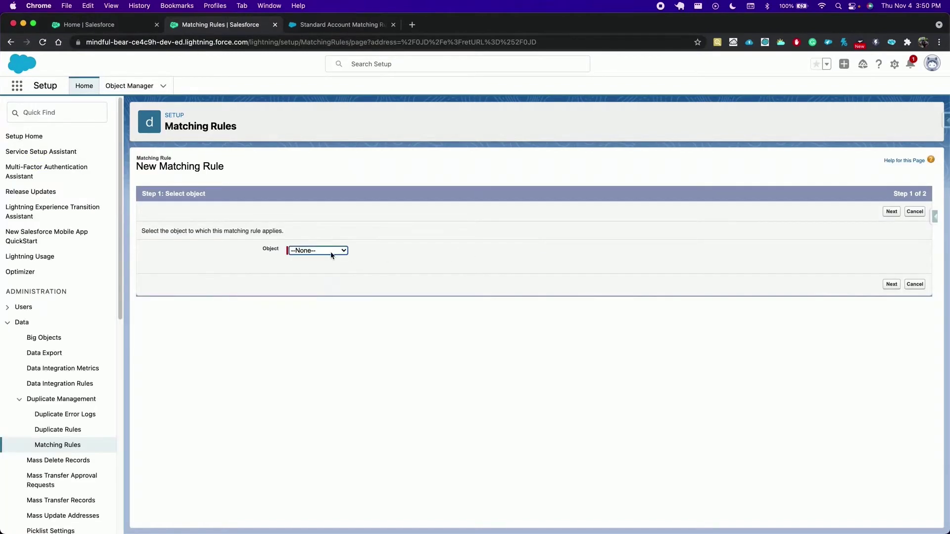
left_click(331, 252)
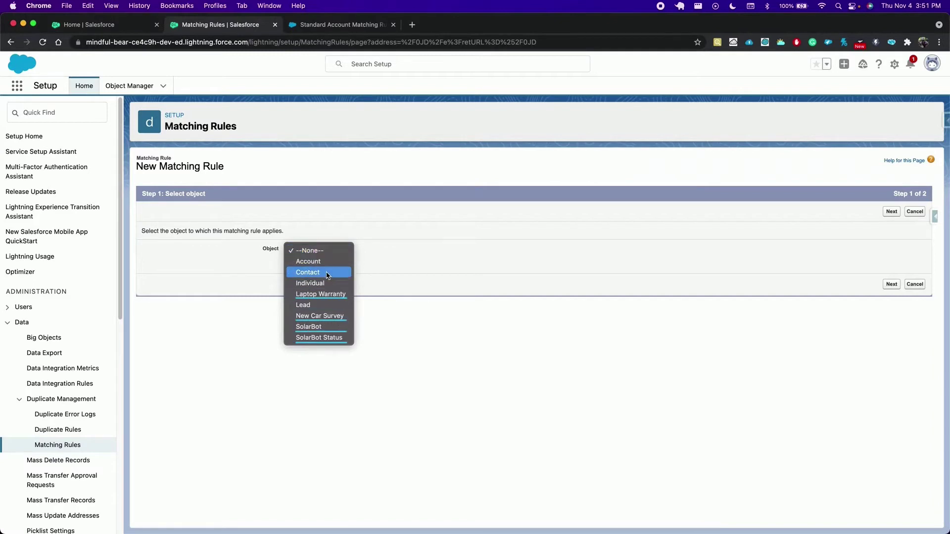
left_click(327, 273)
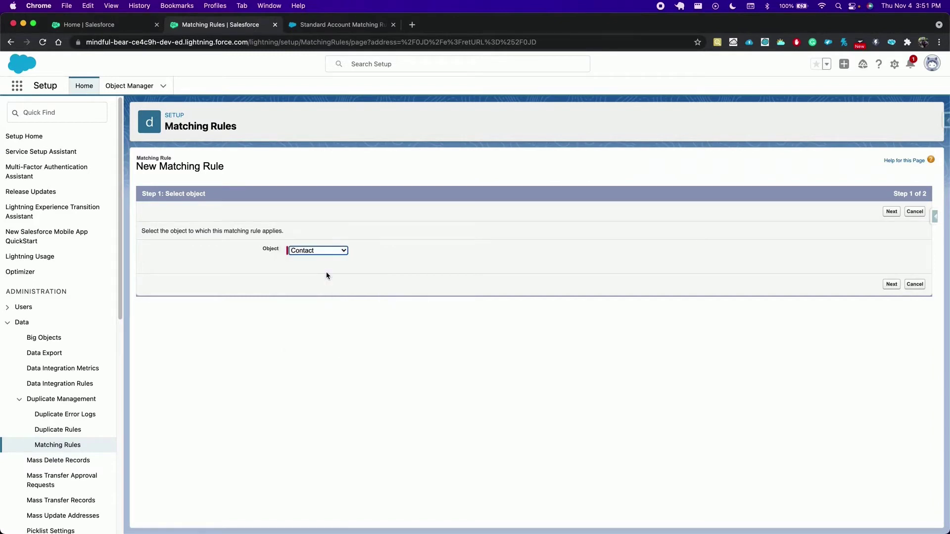
left_click(892, 284)
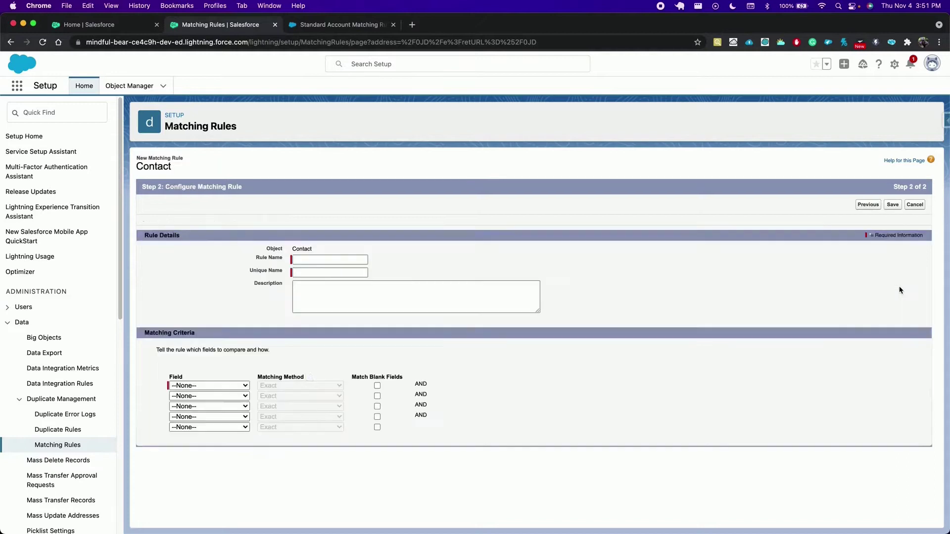
left_click(343, 259)
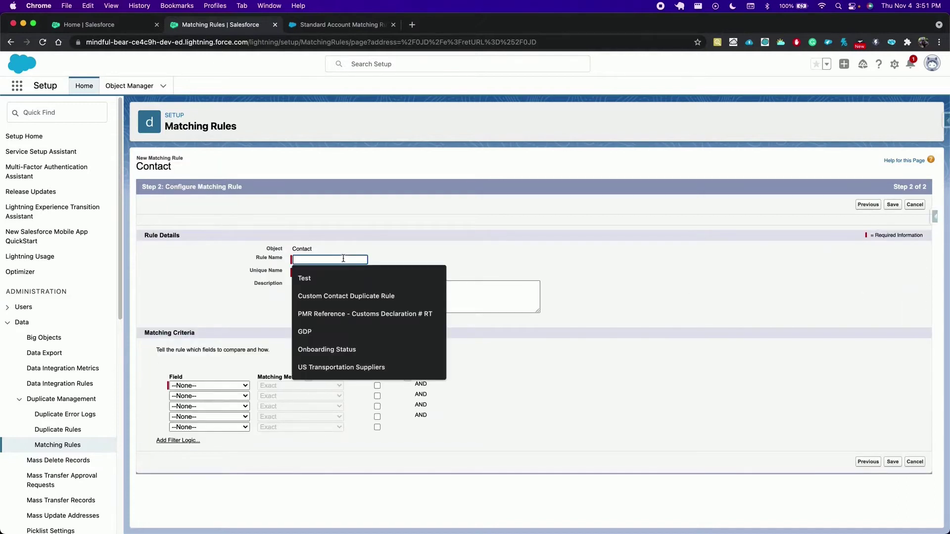
type("custom contac")
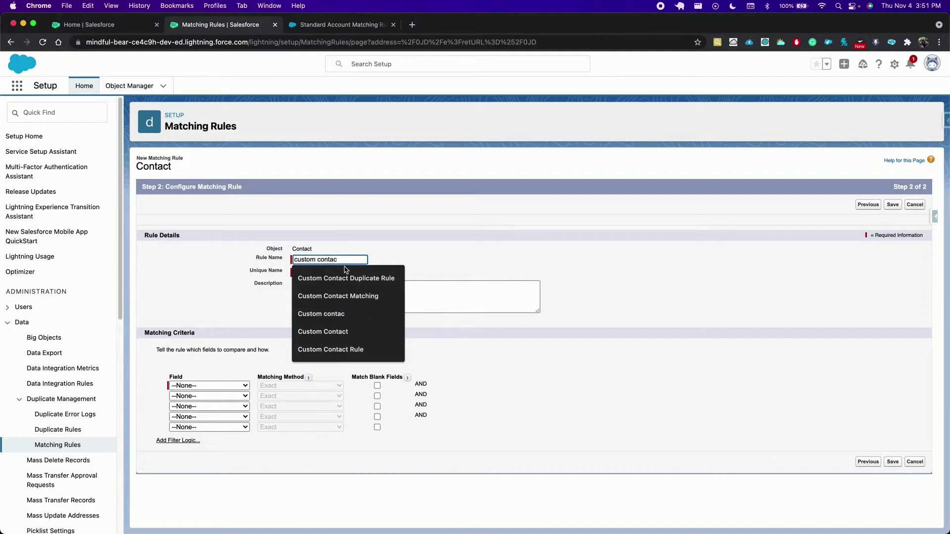
left_click(353, 296)
key("Tab")
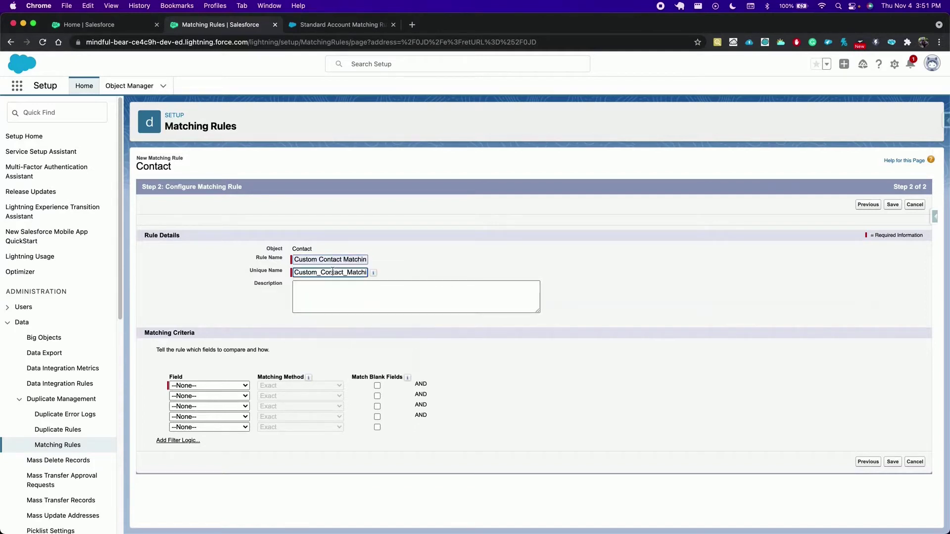
Add criteria First Name (Exact) and Last Name (Fuzzy: Last Name)
left_click(227, 385)
key("f")
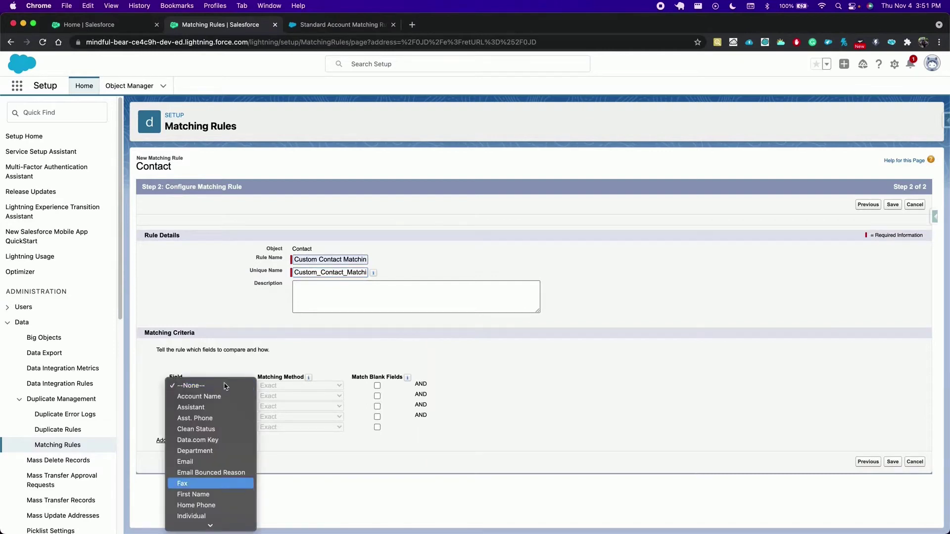
left_click(208, 495)
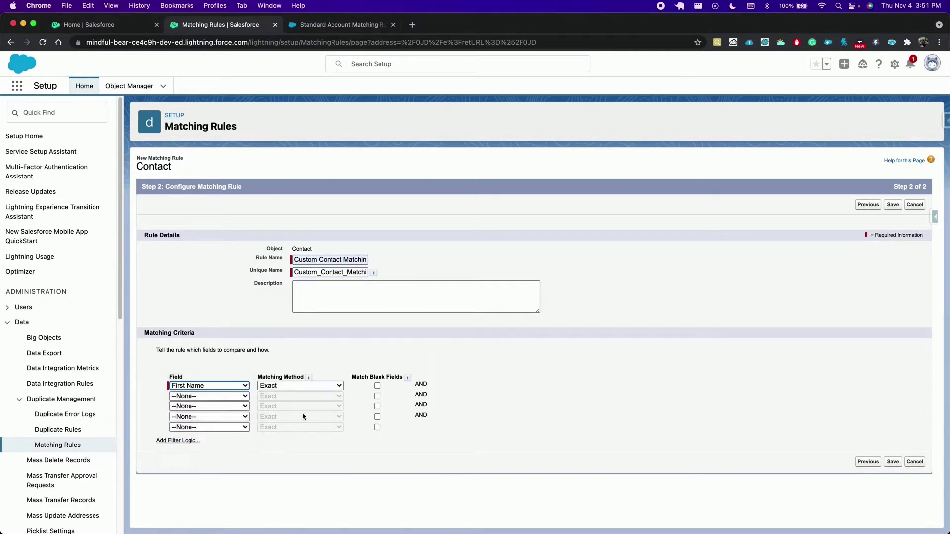
left_click(212, 397)
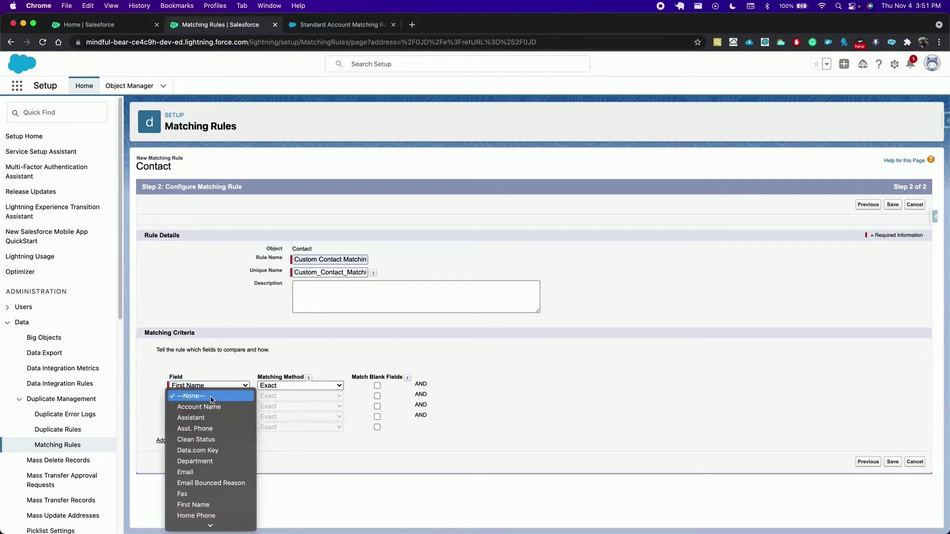
key("l")
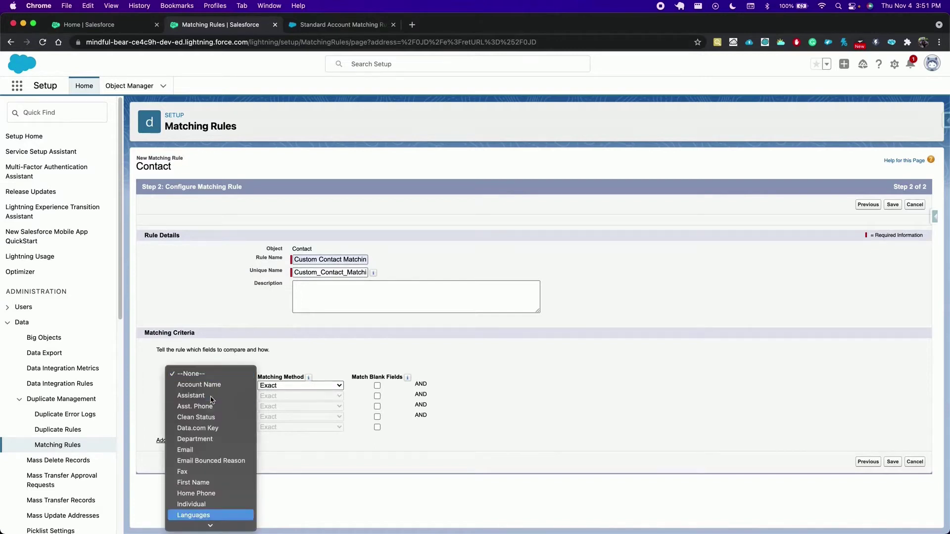
scroll(209, 443, "down", 5)
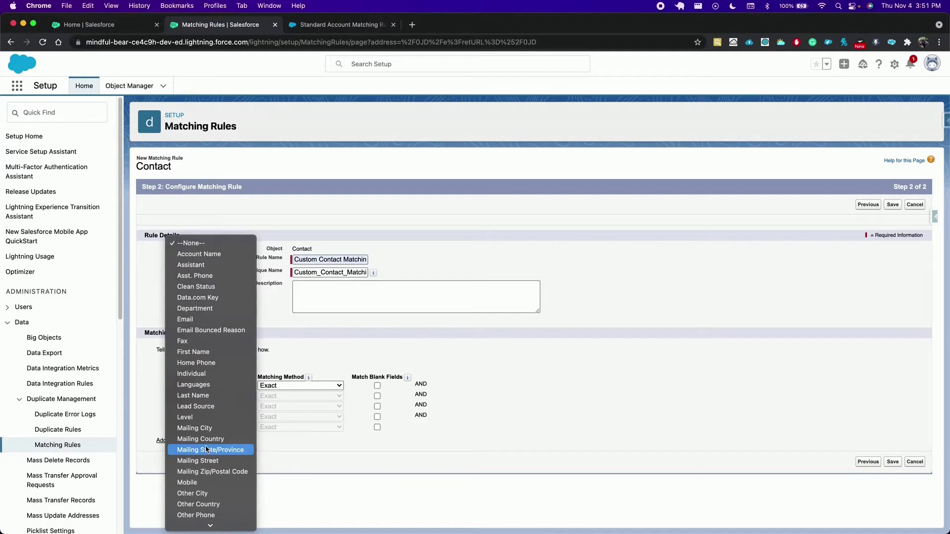
left_click(208, 396)
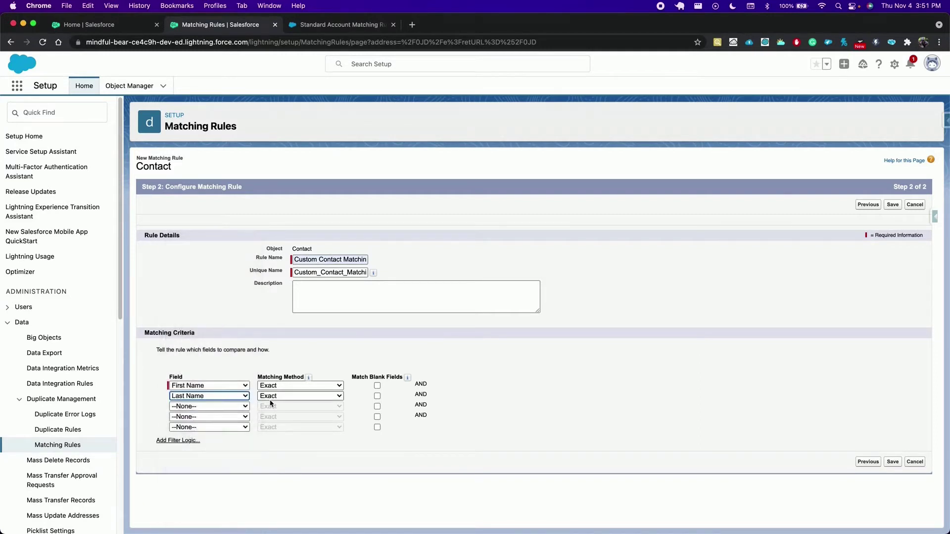
left_click(277, 397)
left_click(278, 407)
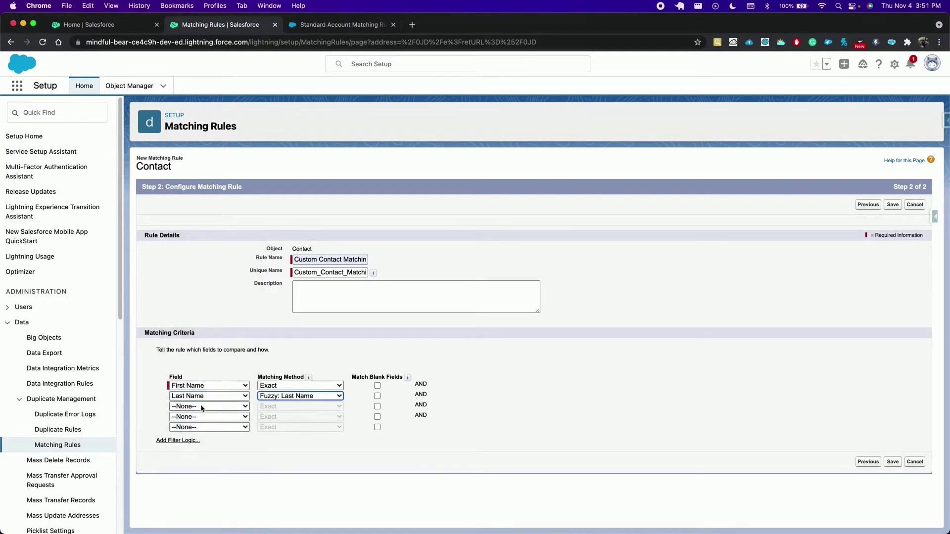
Add Mailing Street as the third criterion with Fuzzy: Street matching
left_click(202, 407)
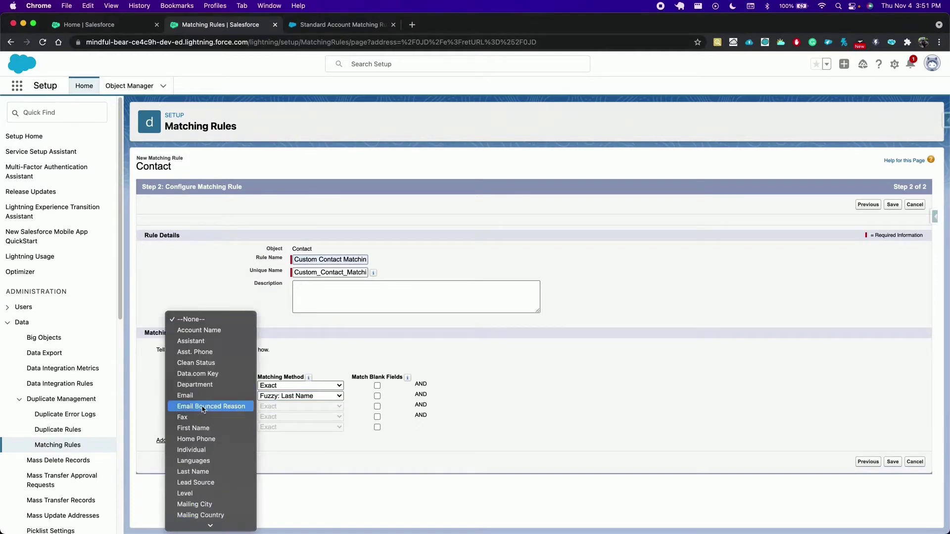
left_click(198, 515)
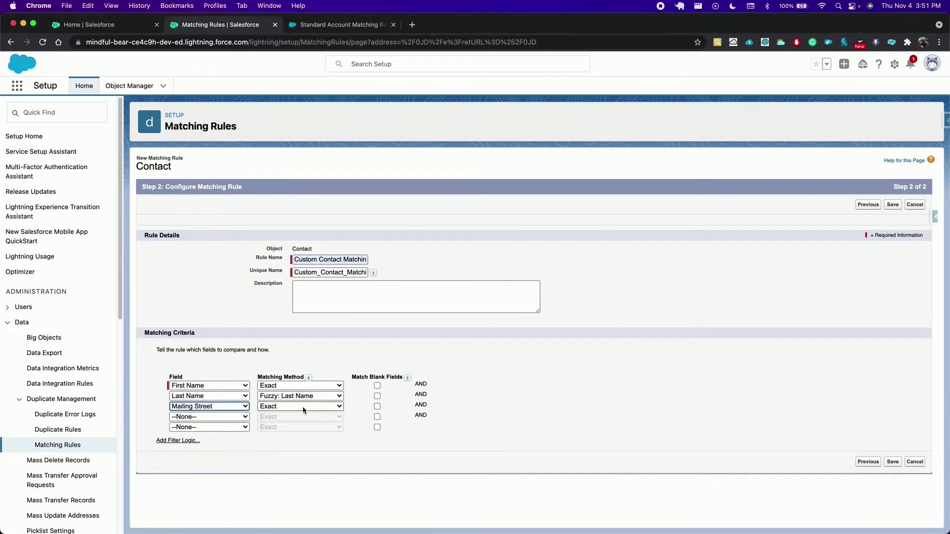
left_click(303, 406)
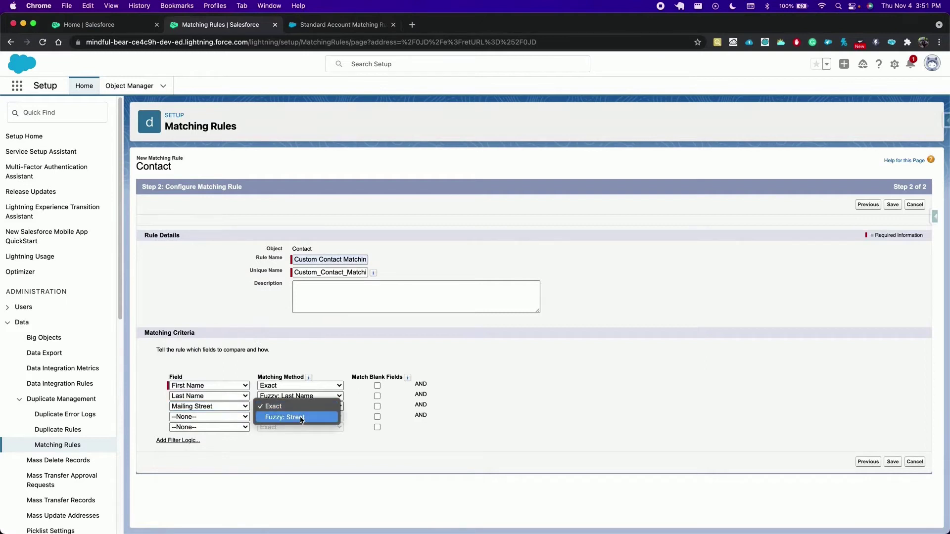
left_click(301, 418)
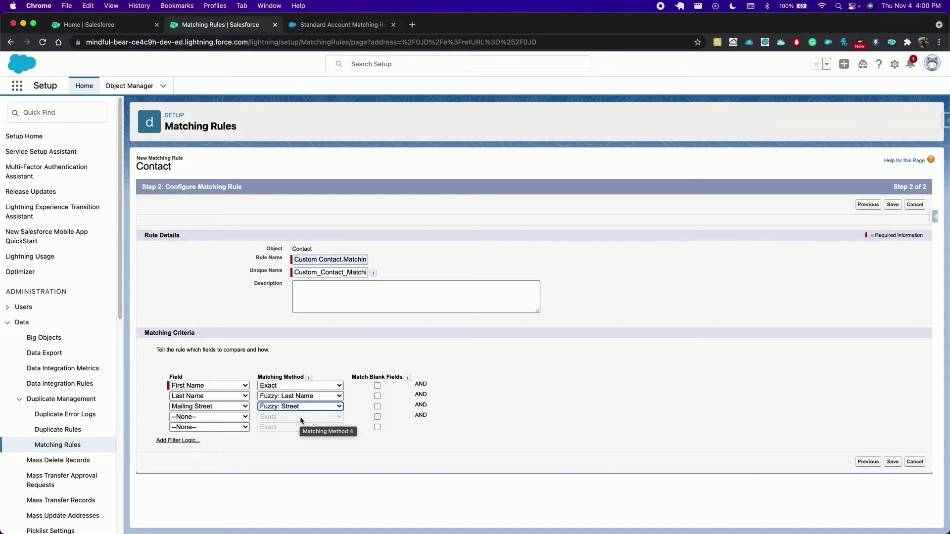
Try custom OR filter logic for the three criteria, then discard it
left_click(168, 440)
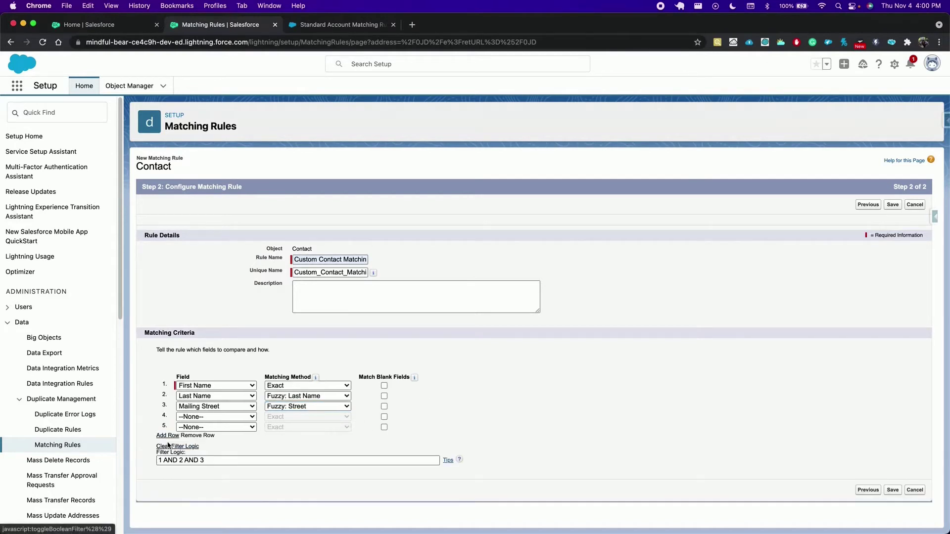
left_click(168, 460)
double_click(168, 461)
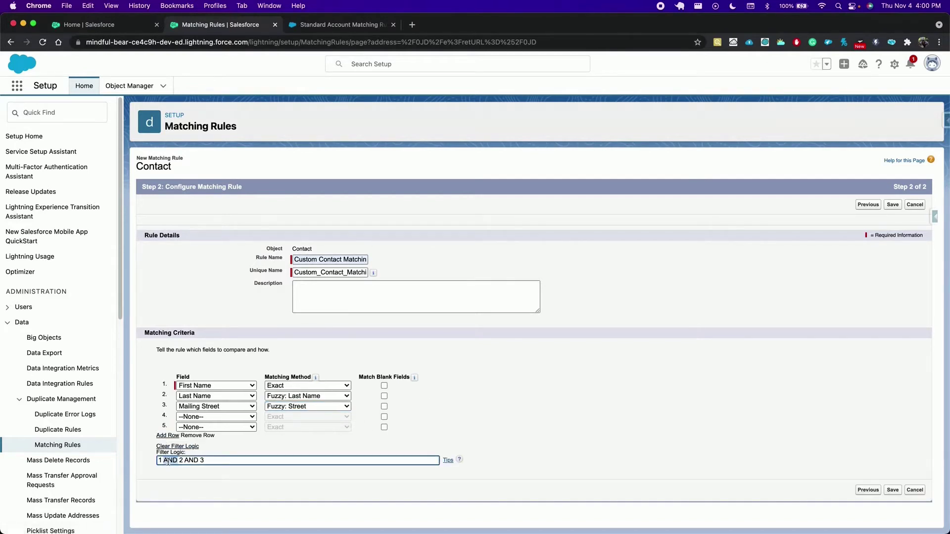
type("OR 2)")
left_click(158, 460)
type("(")
left_click(174, 447)
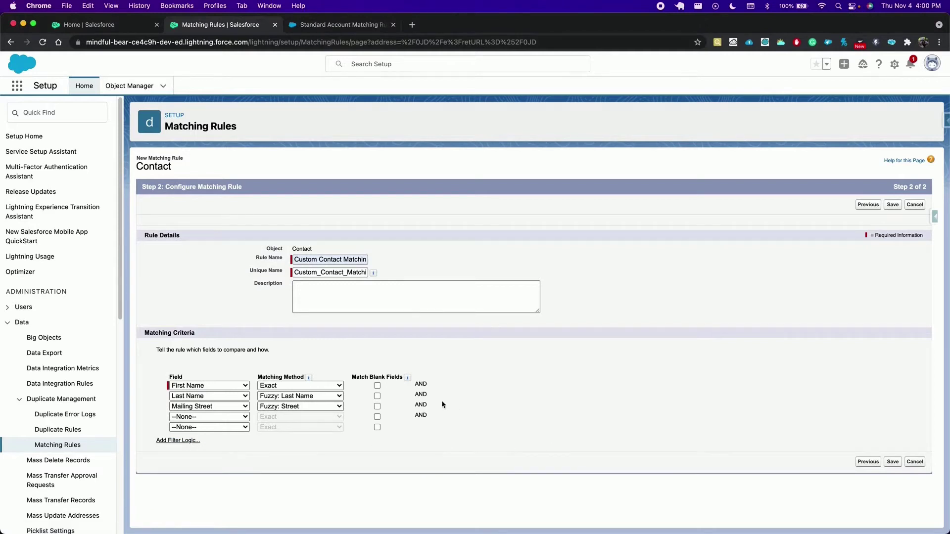
Save the Custom Contact Matching rule and activate it, confirming the activation message
left_click(894, 464)
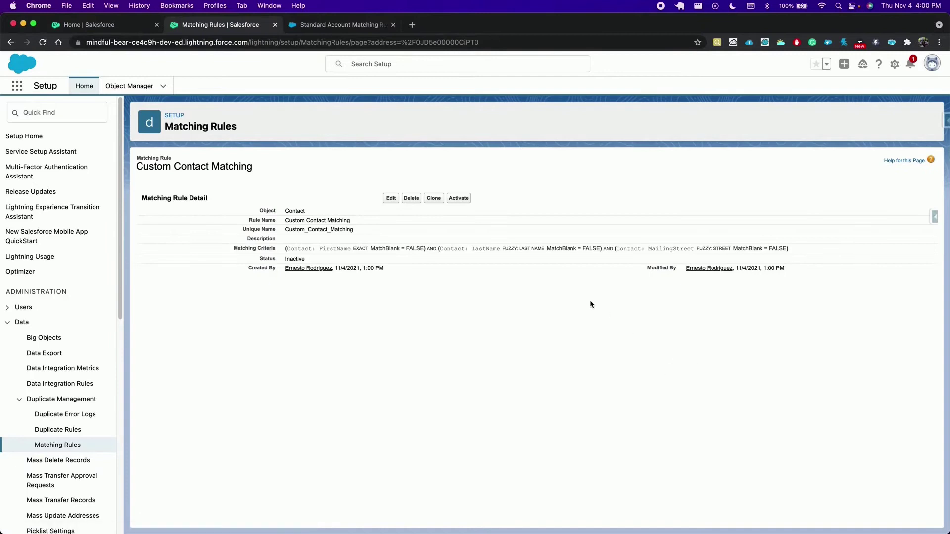
left_click(458, 198)
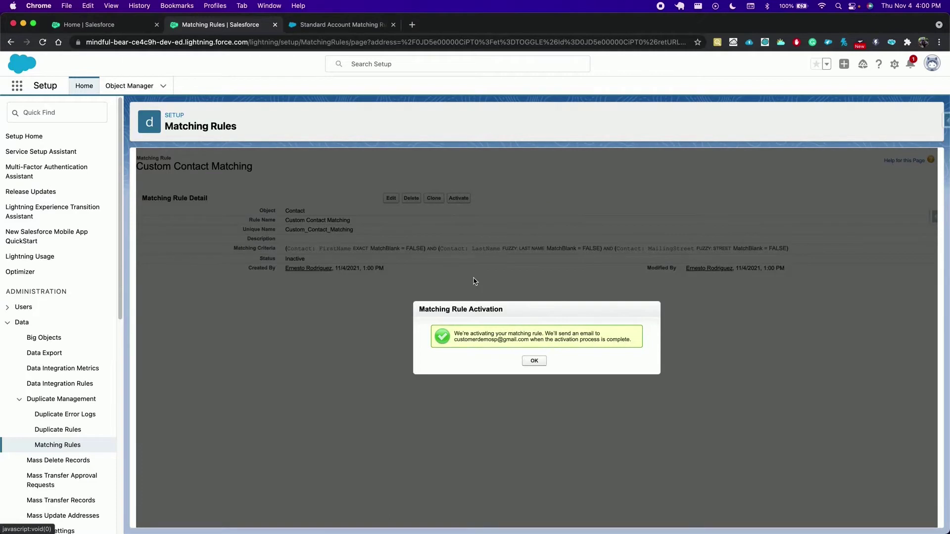
left_click(537, 365)
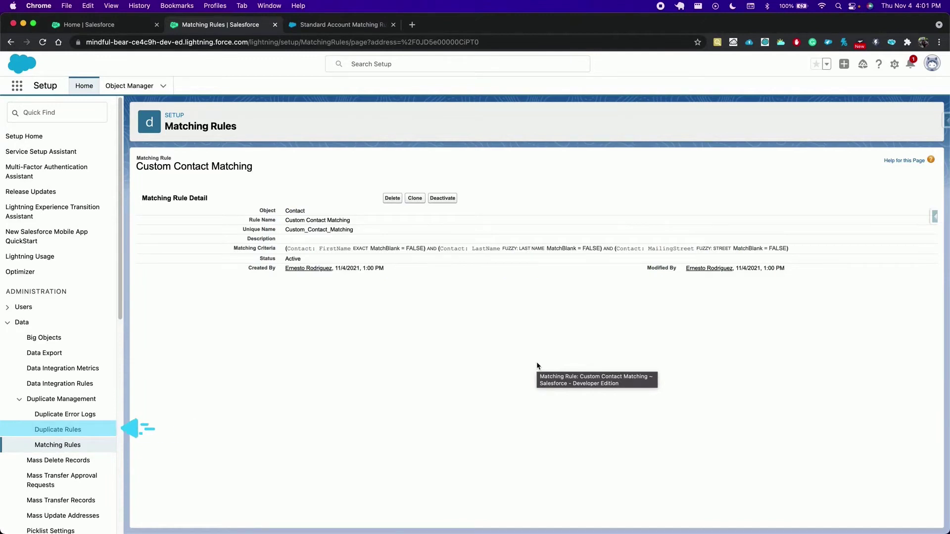
In Duplicate Rules, view the standard Contacts-with-duplicate-Leads rule, then start a new rule
left_click(63, 430)
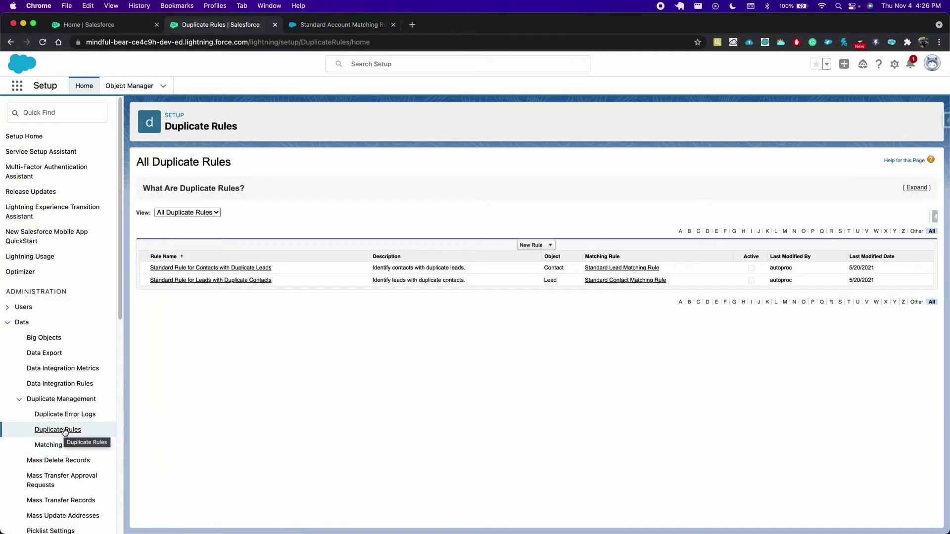
left_click(183, 269)
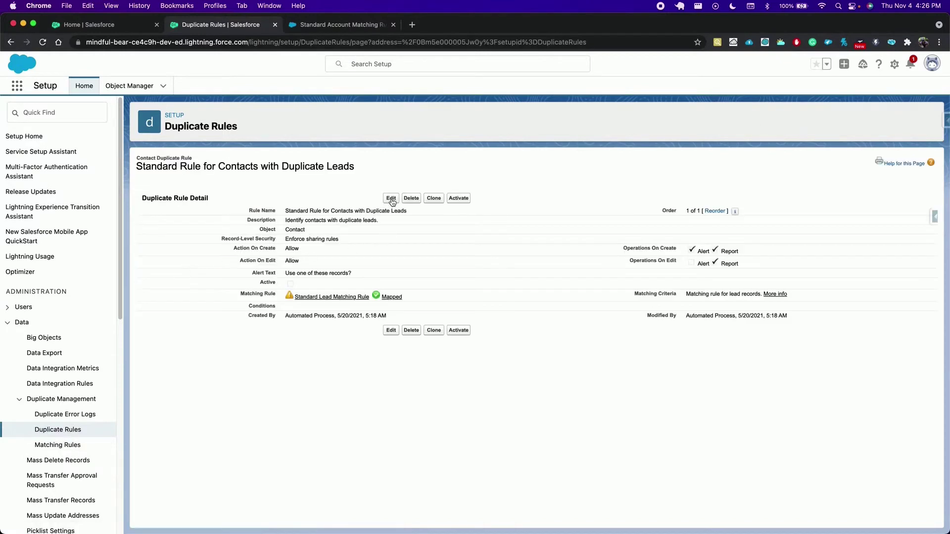
left_click(58, 431)
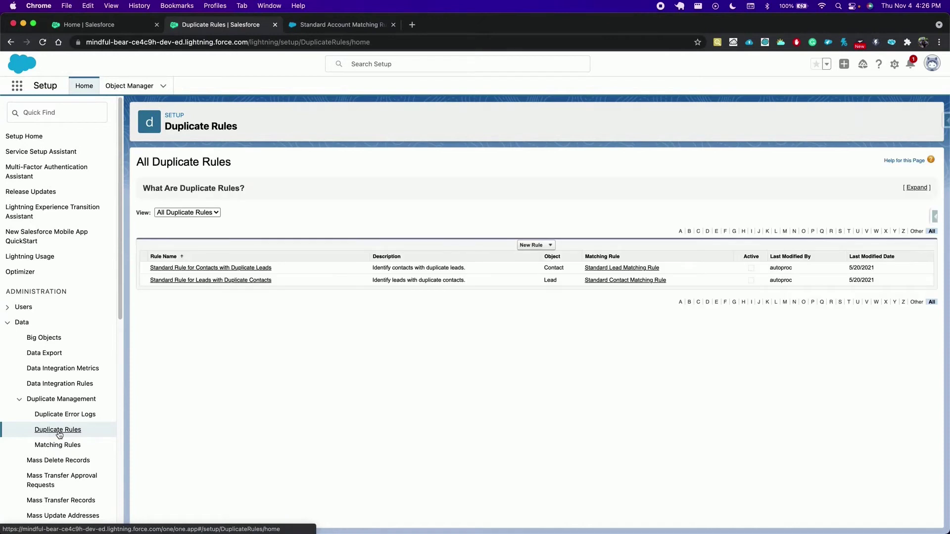
left_click(532, 245)
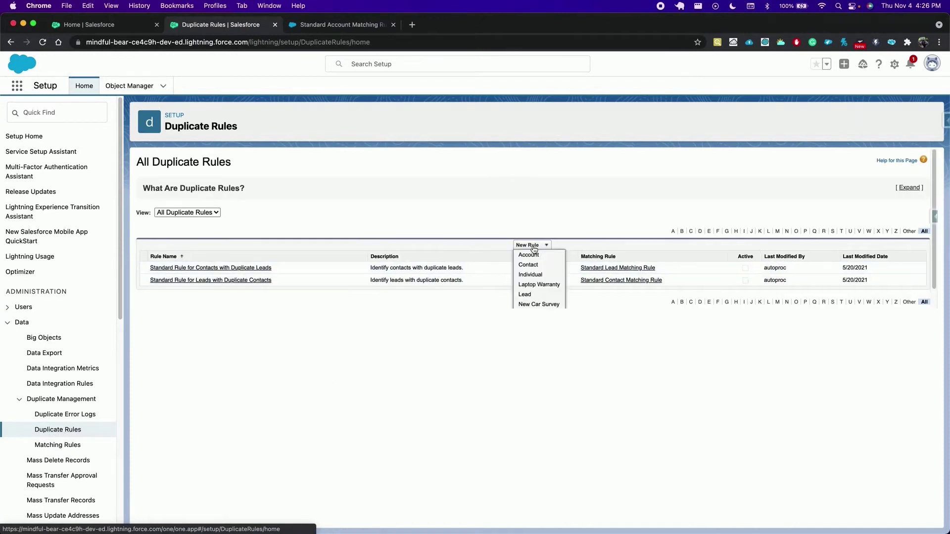
Create a Contact duplicate rule named Custom Contact Duplicate Rule
left_click(530, 264)
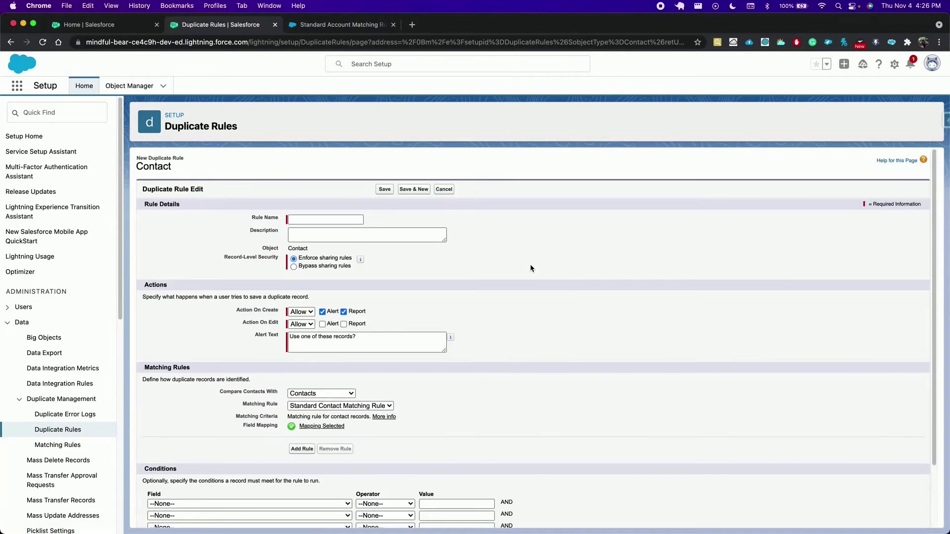
left_click(340, 219)
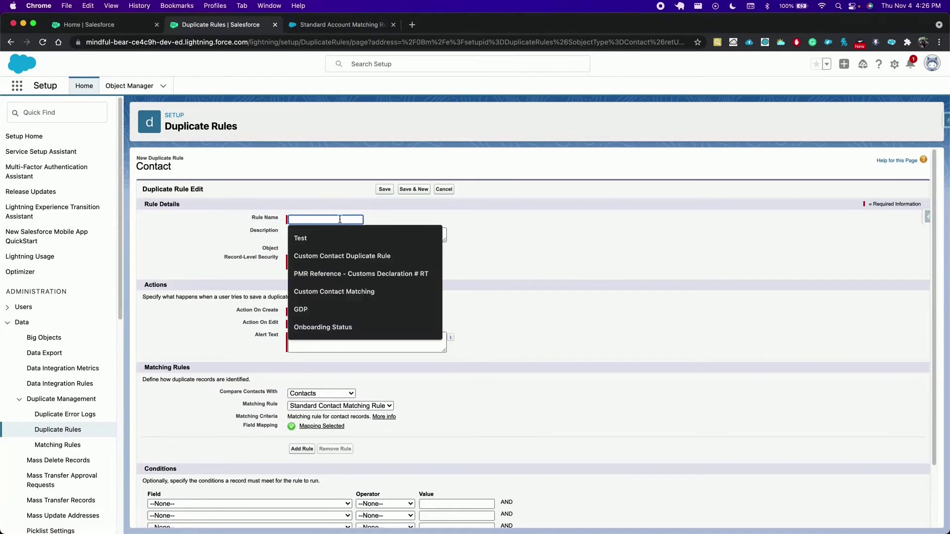
type("cust")
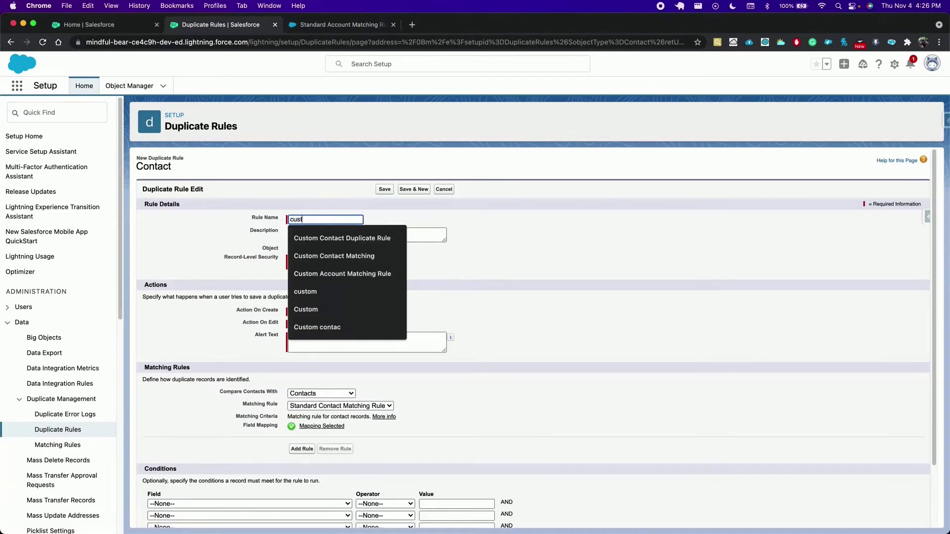
type("om Contact Duplica")
left_click(369, 238)
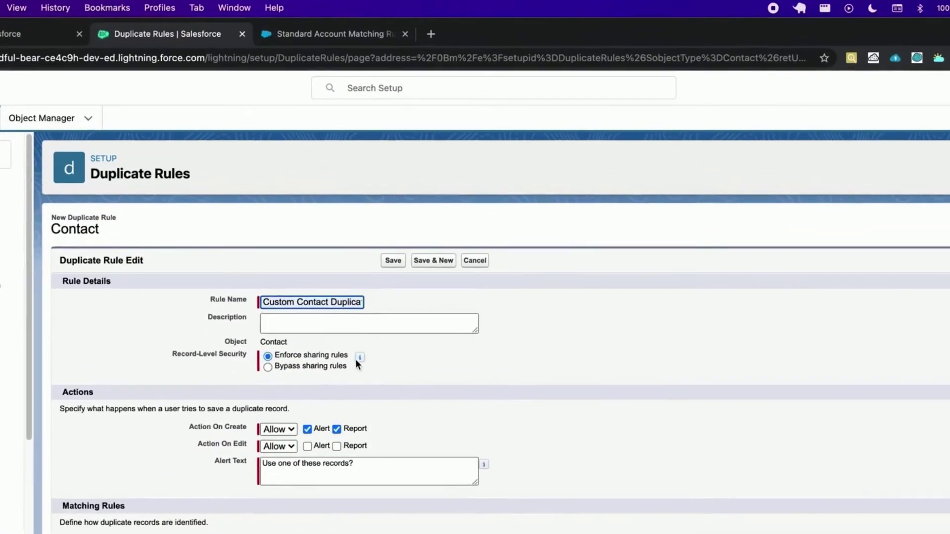
mouse_move(360, 260)
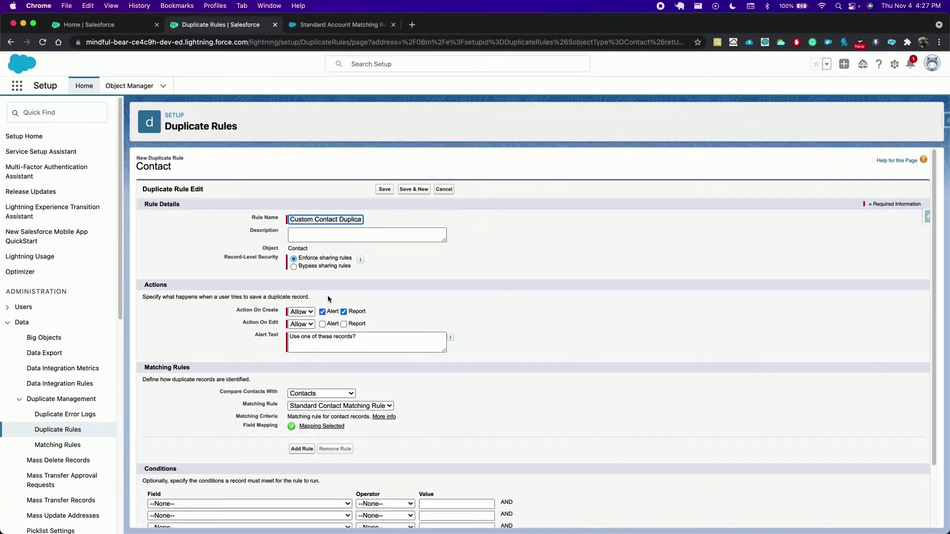
Set both Action On Create and Action On Edit to Block
left_click(308, 314)
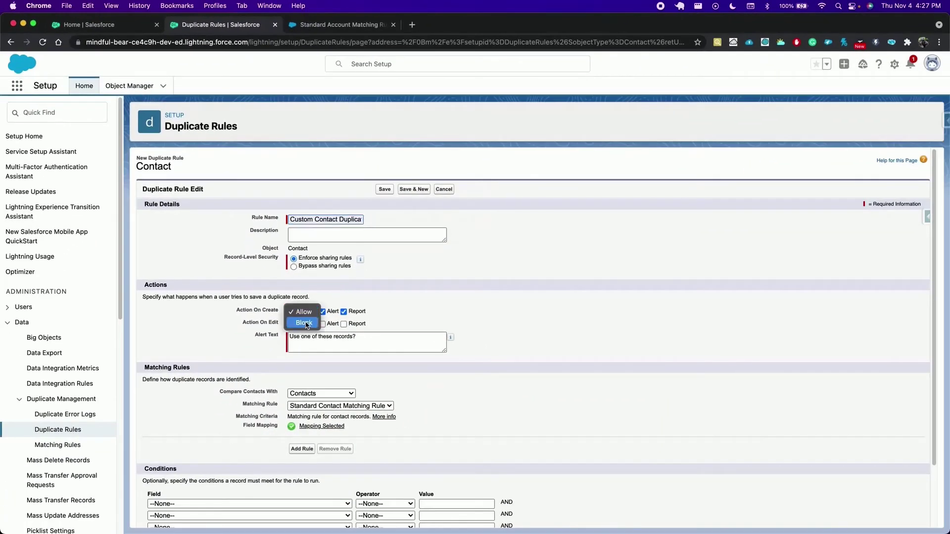
left_click(304, 323)
left_click(306, 325)
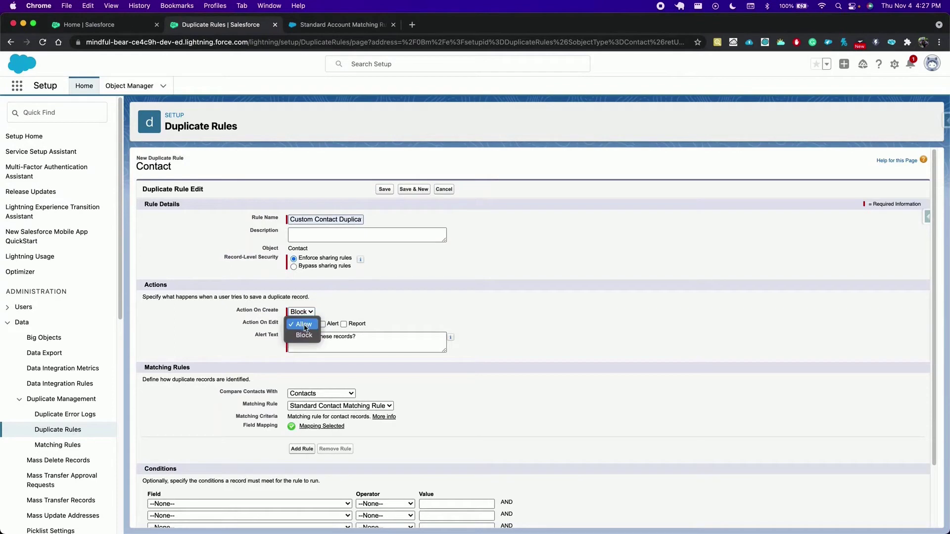
left_click(300, 335)
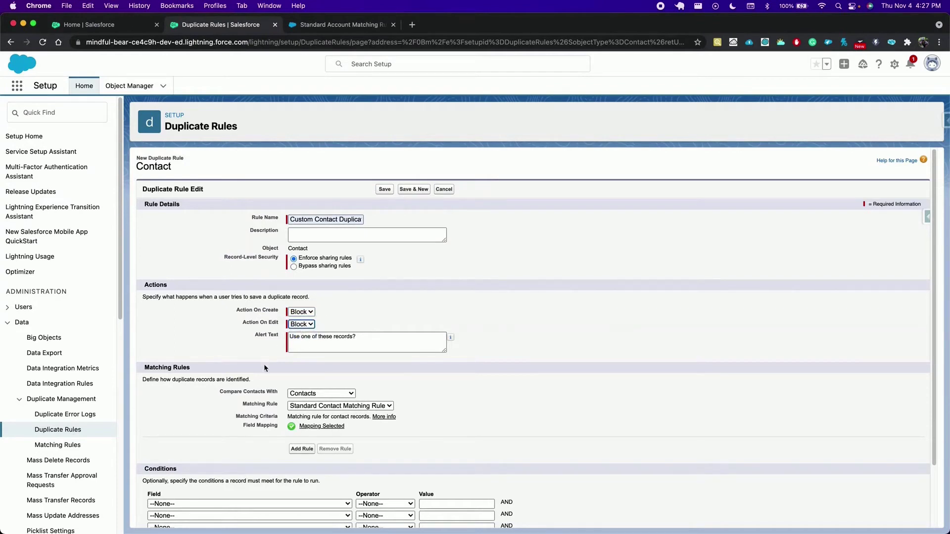
Choose Custom Contact Matching as the rule's matching rule and select its field mapping
left_click(341, 407)
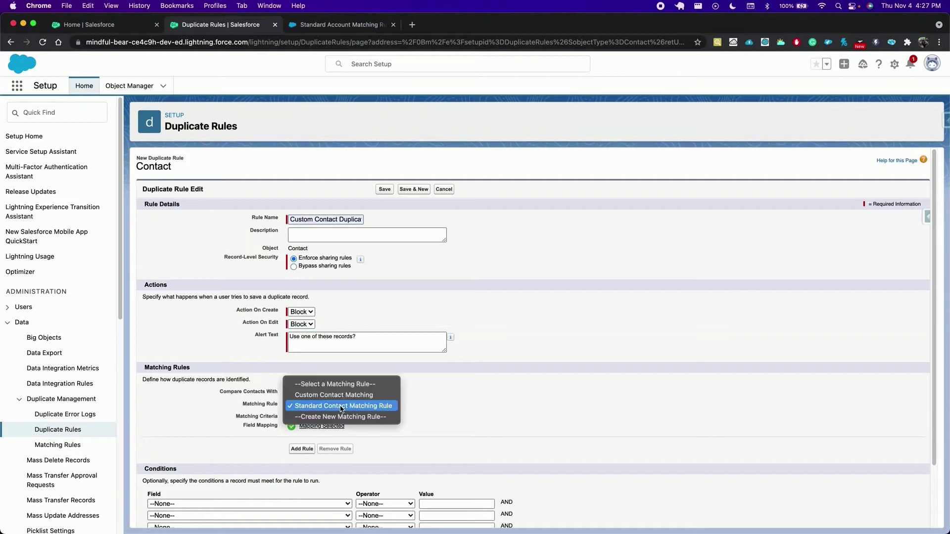
left_click(341, 395)
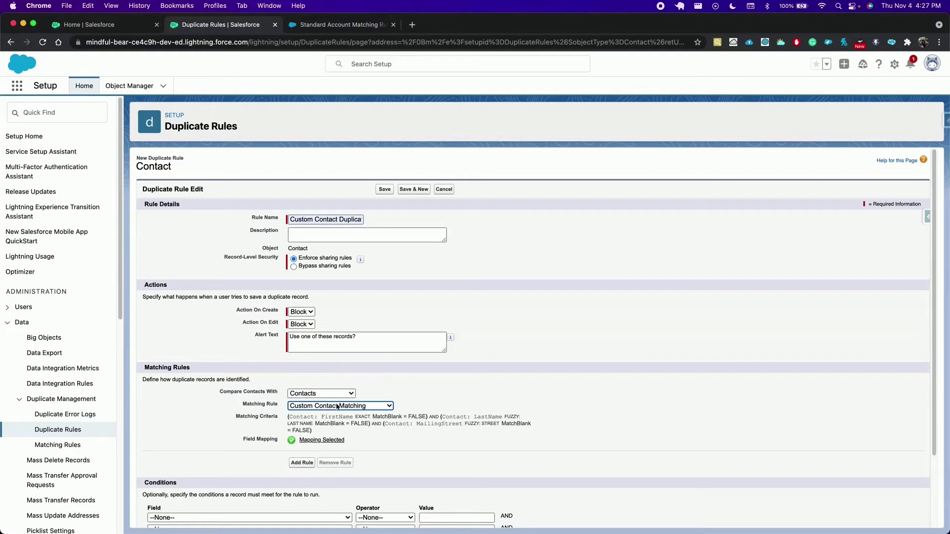
left_click(301, 463)
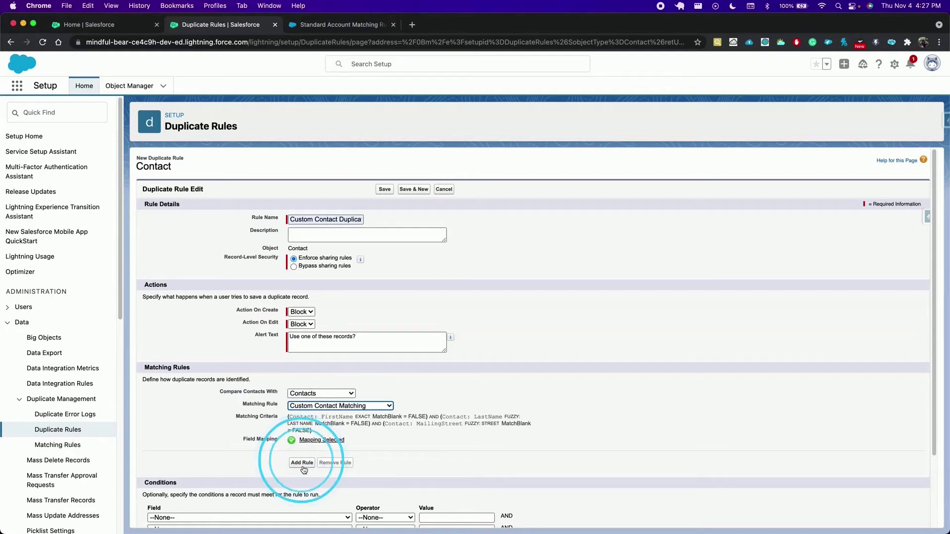
scroll(304, 470, "down", 3)
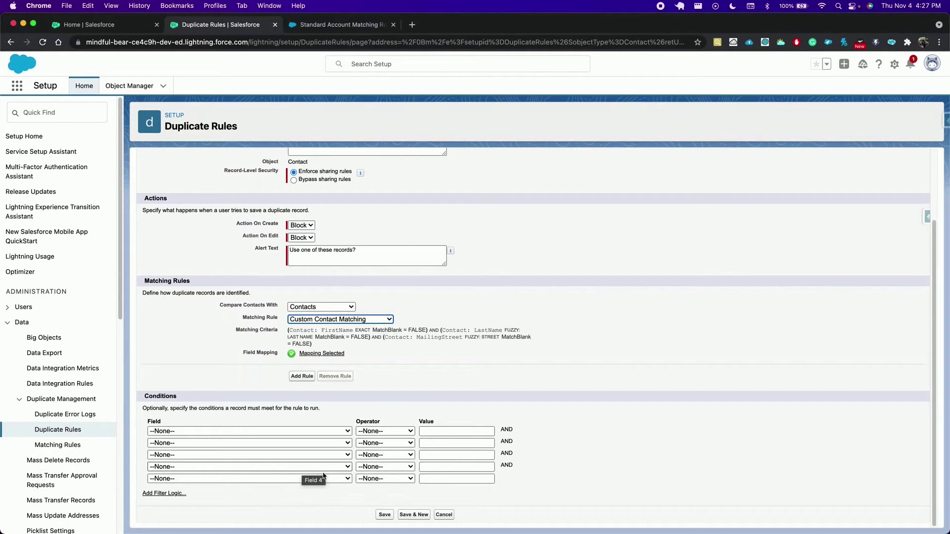
Save Custom Contact Duplicate Rule and activate it
left_click(385, 515)
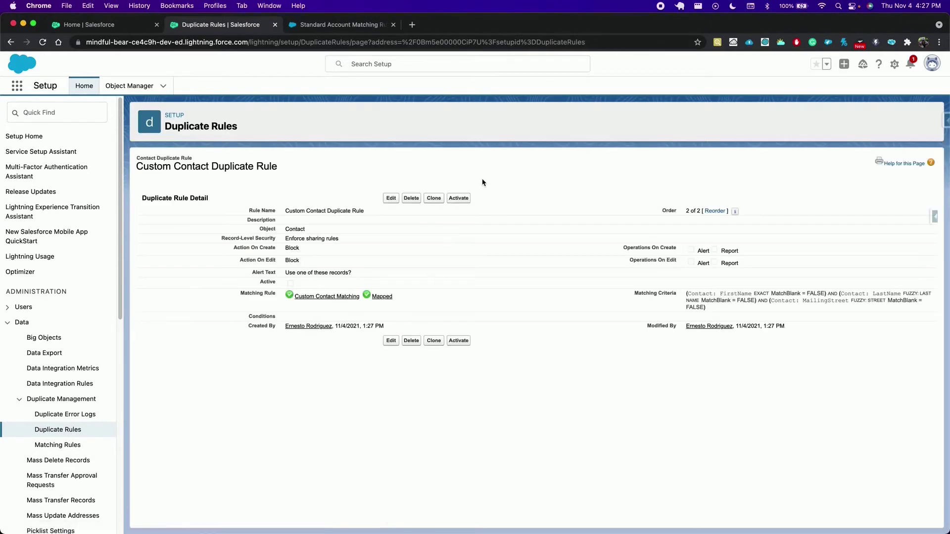
left_click(458, 200)
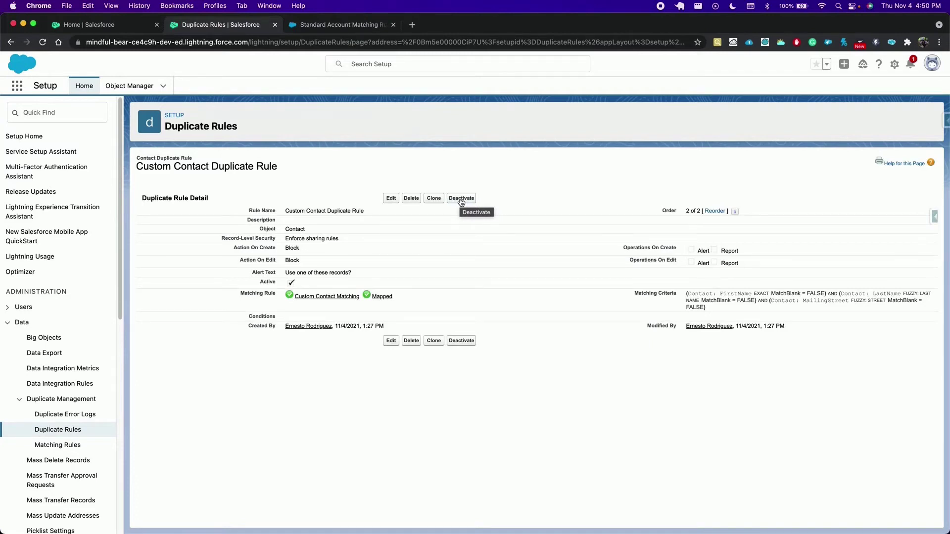
Open an existing contact's details in a new Contacts tab and select its full name
left_click(118, 26)
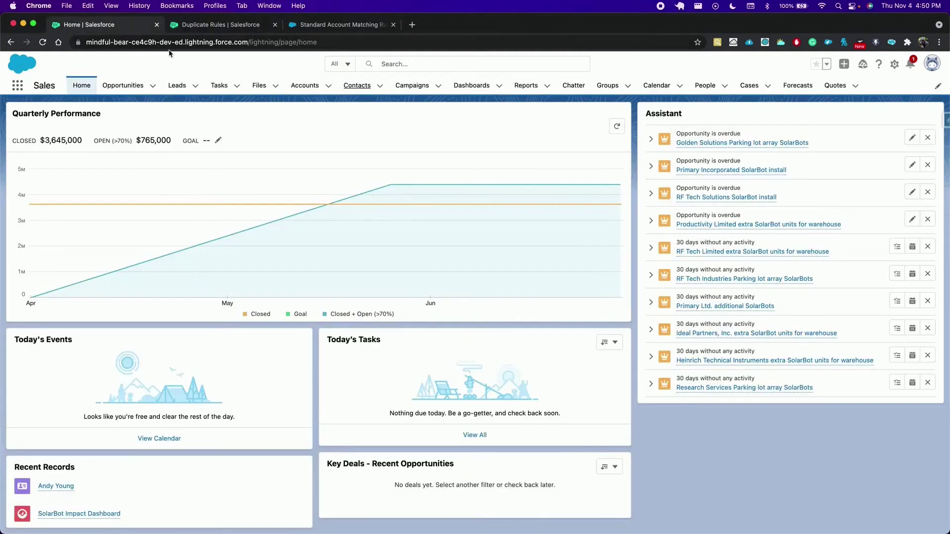
left_click(356, 88)
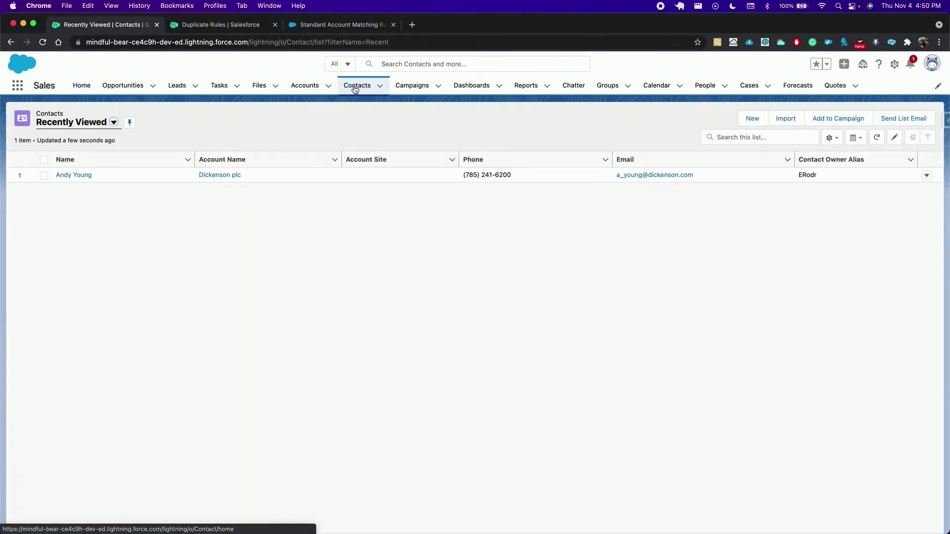
right_click(357, 90)
left_click(358, 92)
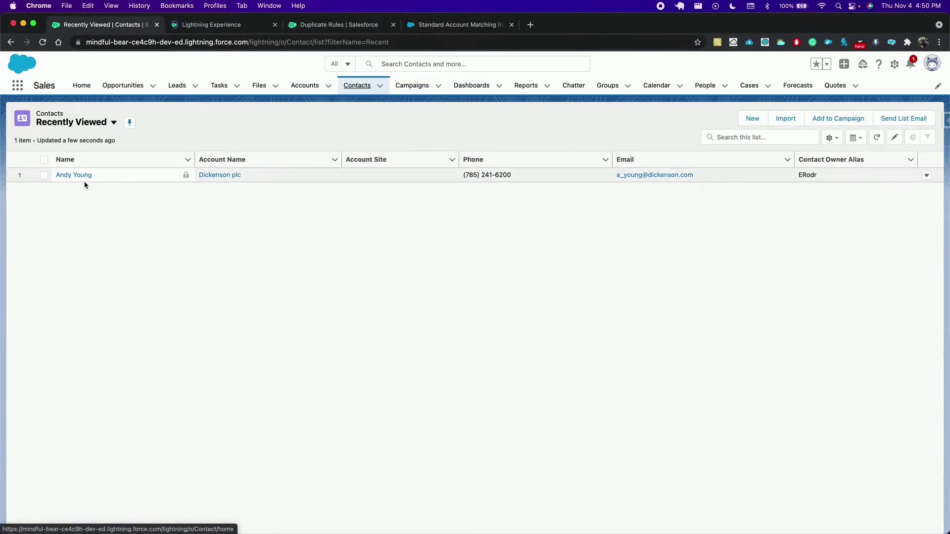
left_click(72, 176)
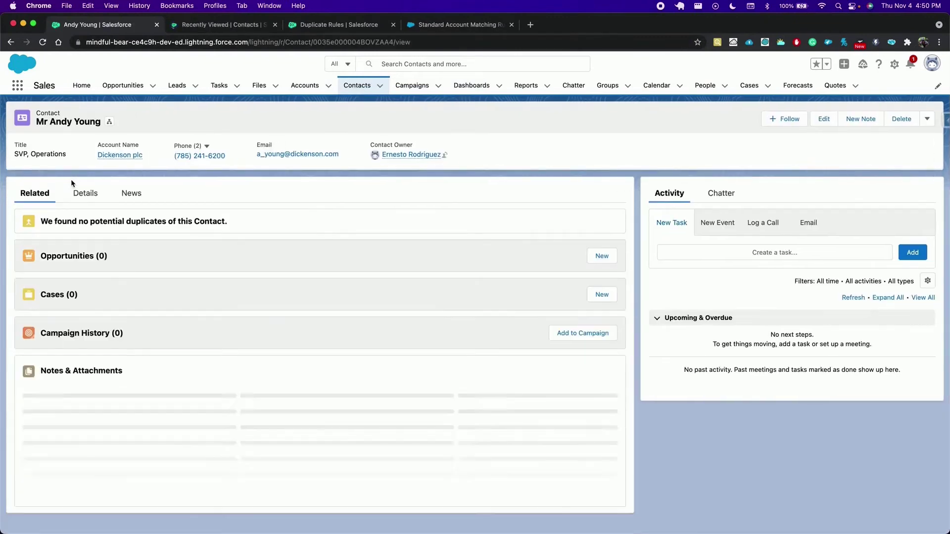
left_click(82, 195)
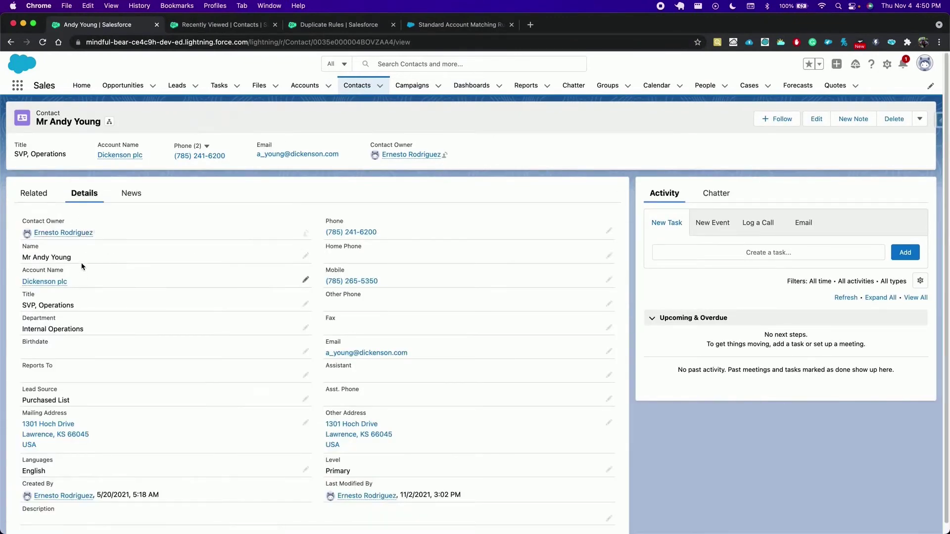
left_click_drag(57, 259, 33, 259)
key("super+c")
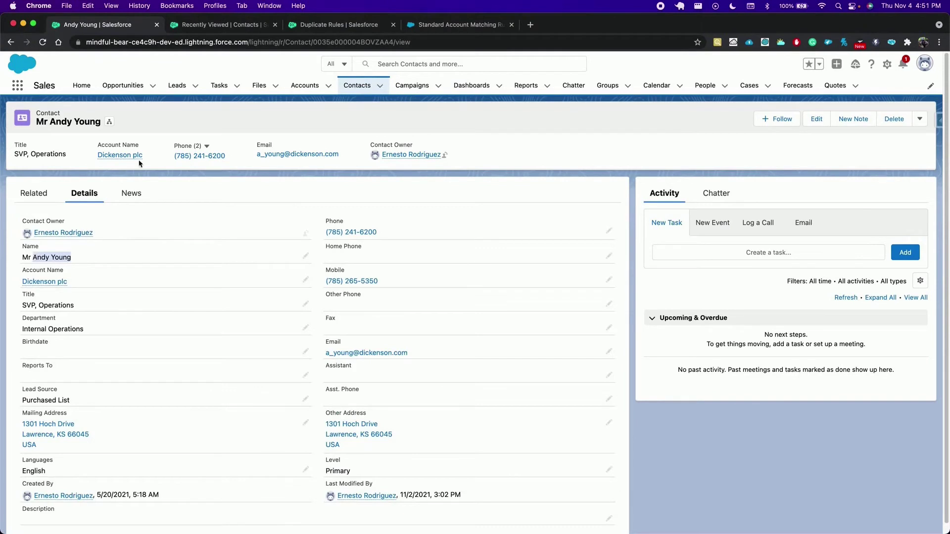
Open a blank New Contact form from the Contacts list
left_click(198, 30)
left_click(379, 86)
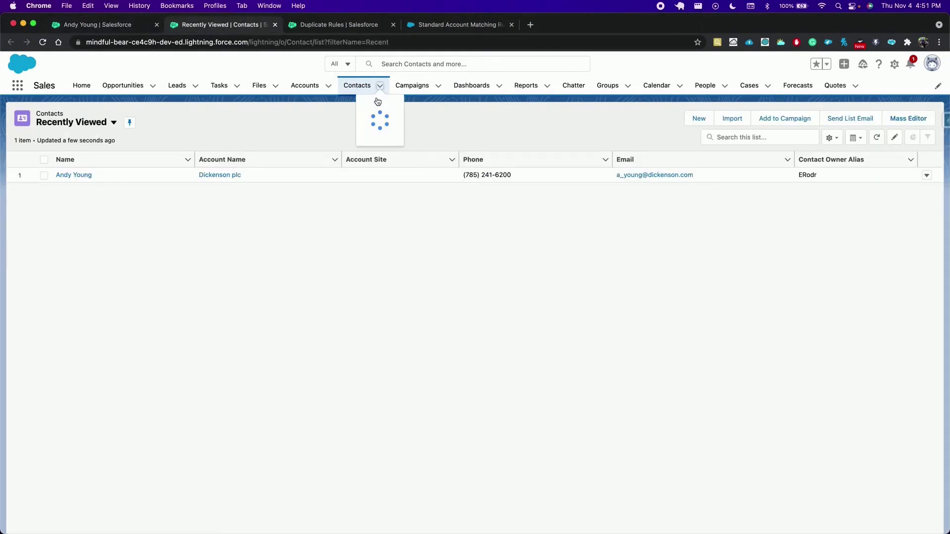
left_click(373, 110)
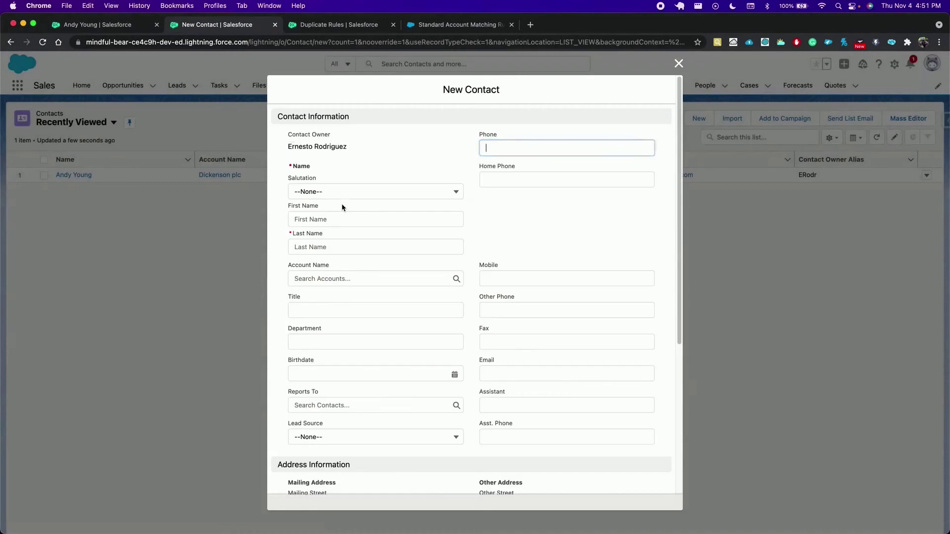
Fill the new contact's first and last name with the existing contact's copied name
left_click(300, 221)
left_click(275, 216)
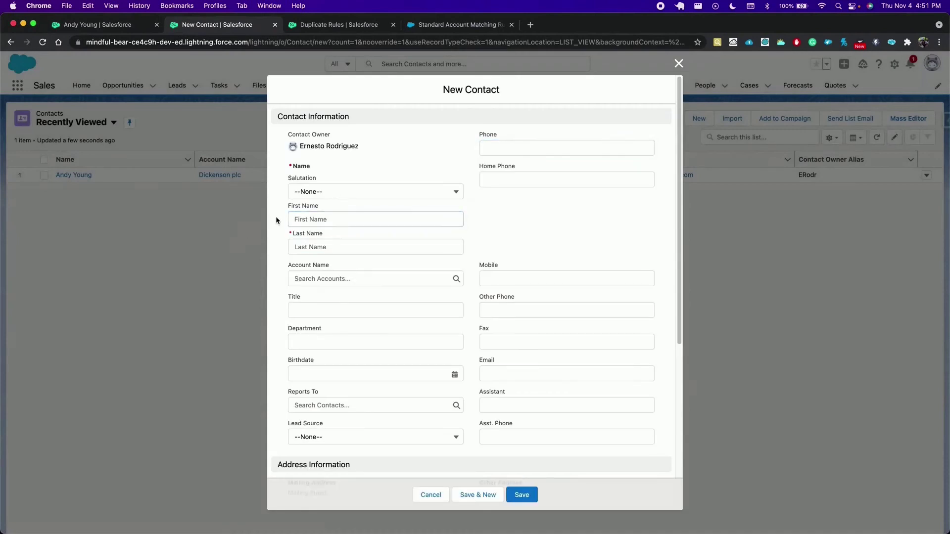
left_click(304, 247)
key("shift+Tab")
key("super+v")
key("alt+Left")
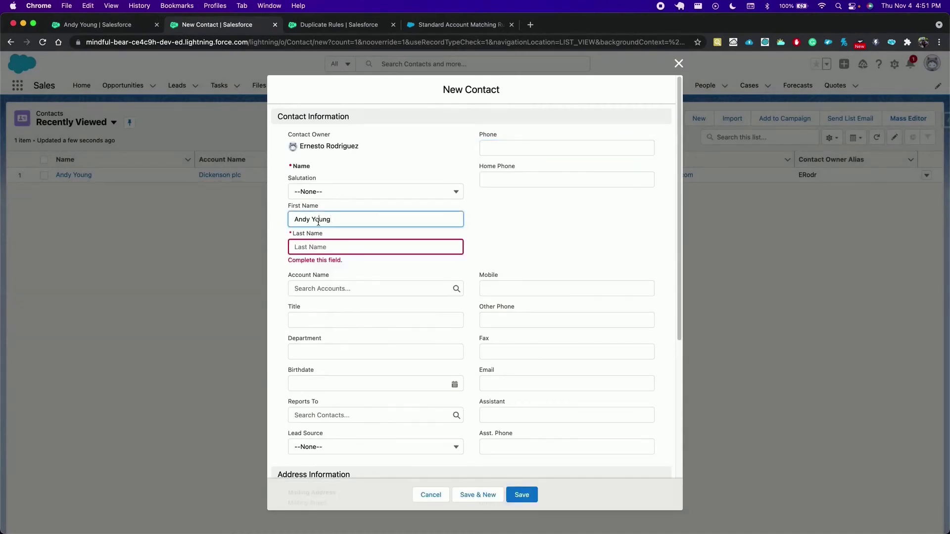
key("shift+alt+Right")
key("super+x")
left_click(306, 249)
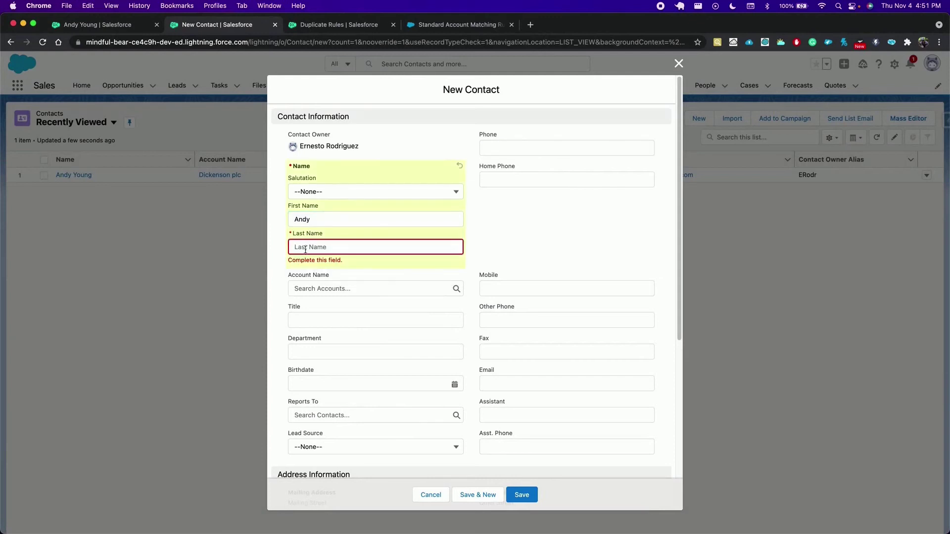
key("super+v")
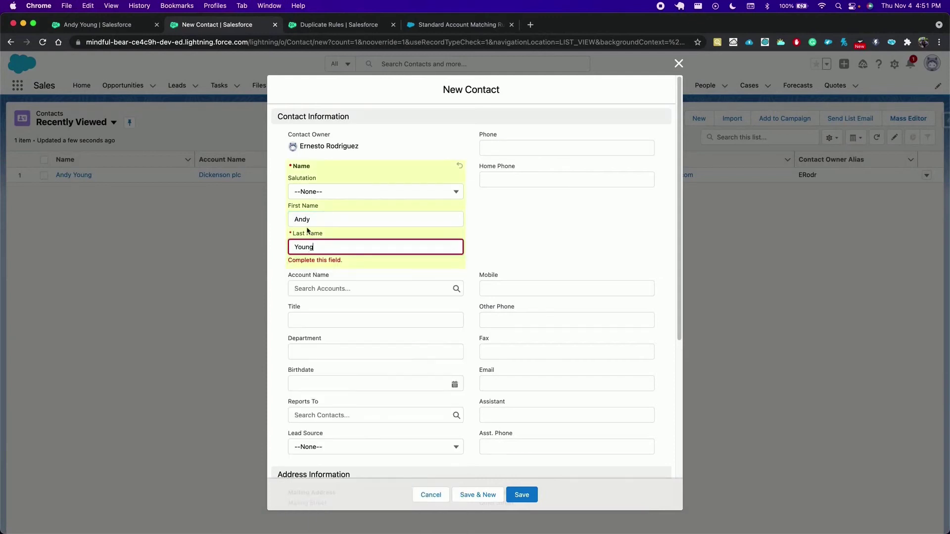
Copy the existing contact's mailing street into the new contact and attempt to save it
left_click(118, 32)
scroll(74, 247, "down", 1)
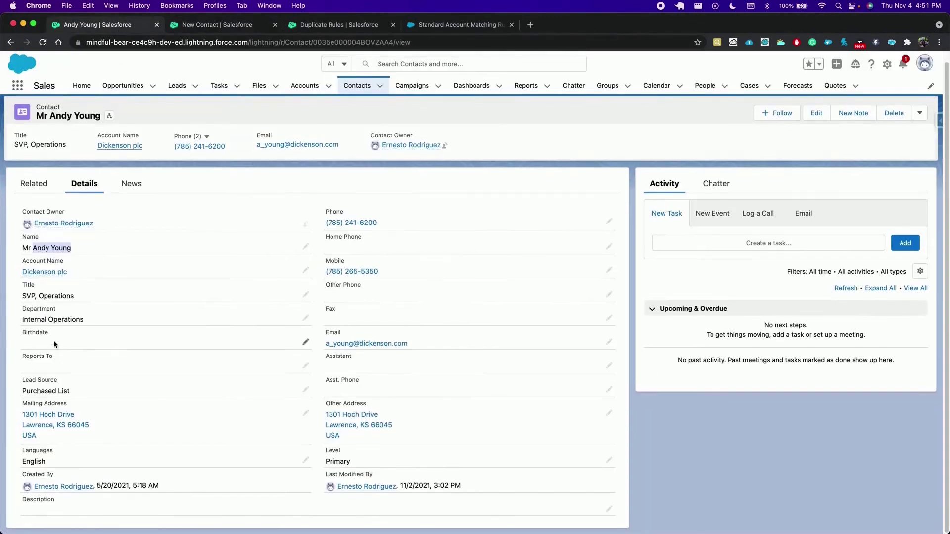
left_click_drag(22, 416, 75, 418)
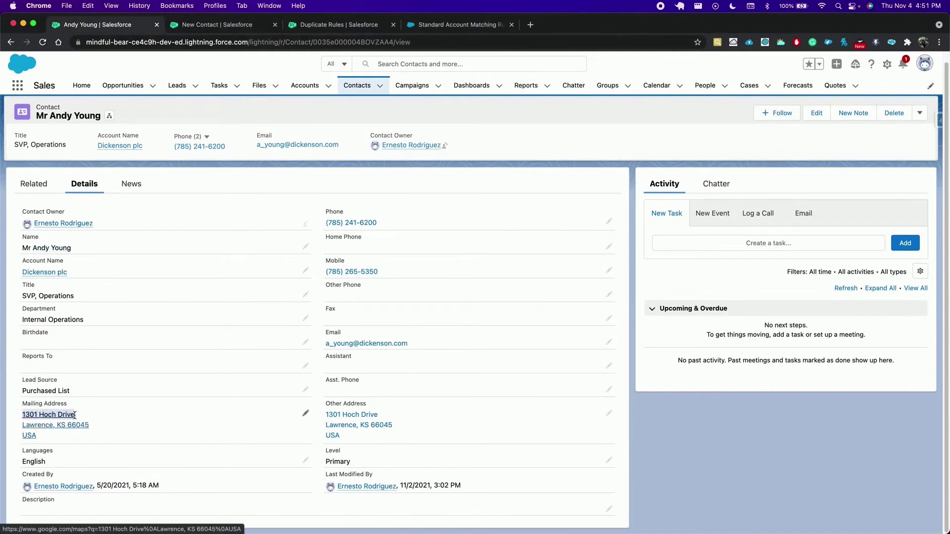
left_click(250, 25)
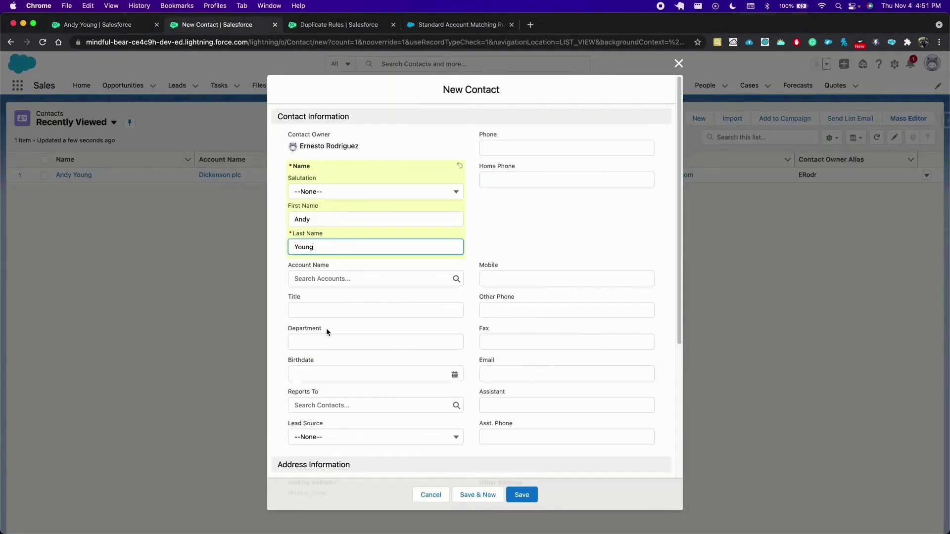
scroll(326, 328, "down", 5)
scroll(327, 337, "down", 1)
left_click(329, 373)
key("super+v")
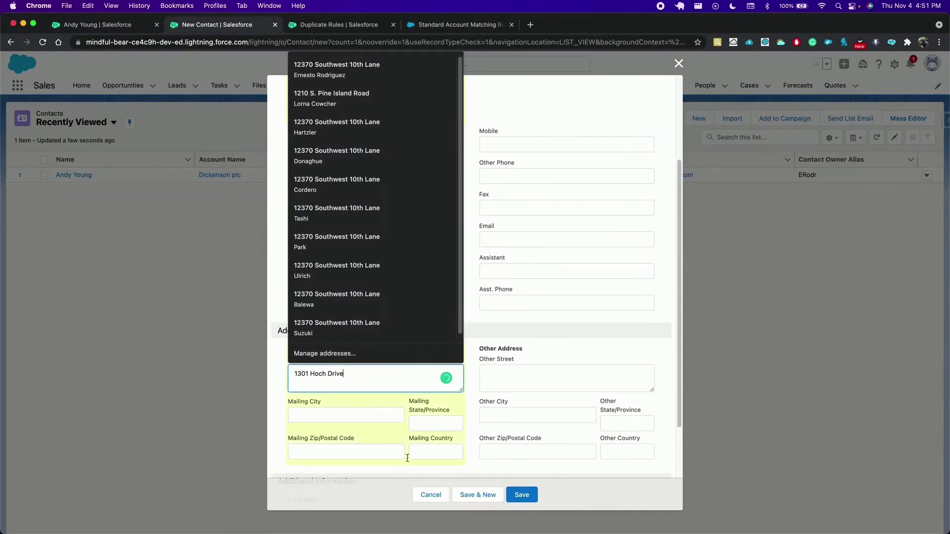
left_click(532, 502)
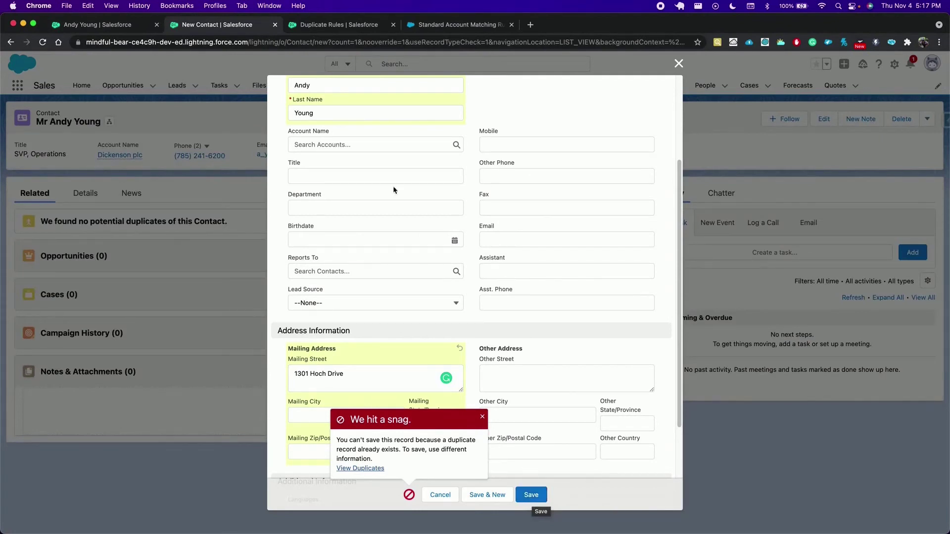
left_click(342, 29)
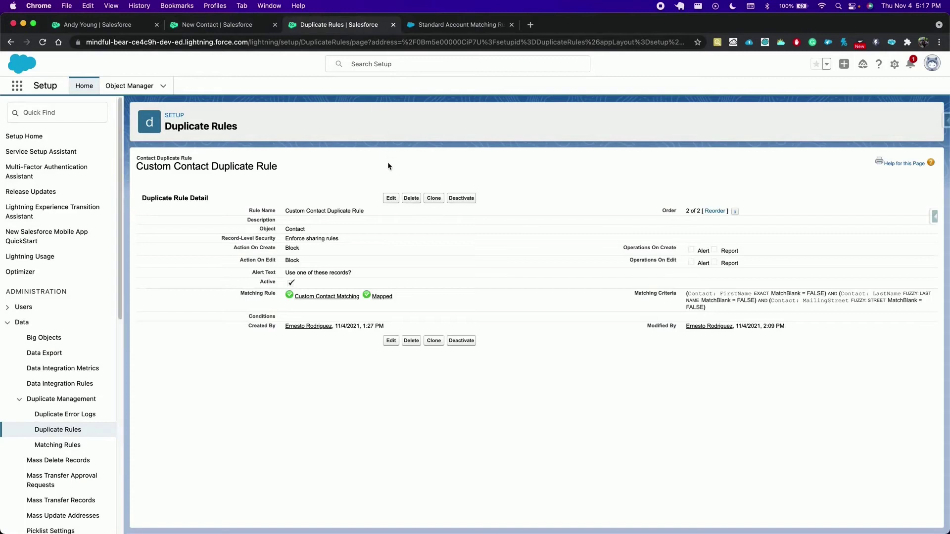
Set the Custom Contact Duplicate Rule's Action On Create and Action On Edit to Allow
left_click(391, 198)
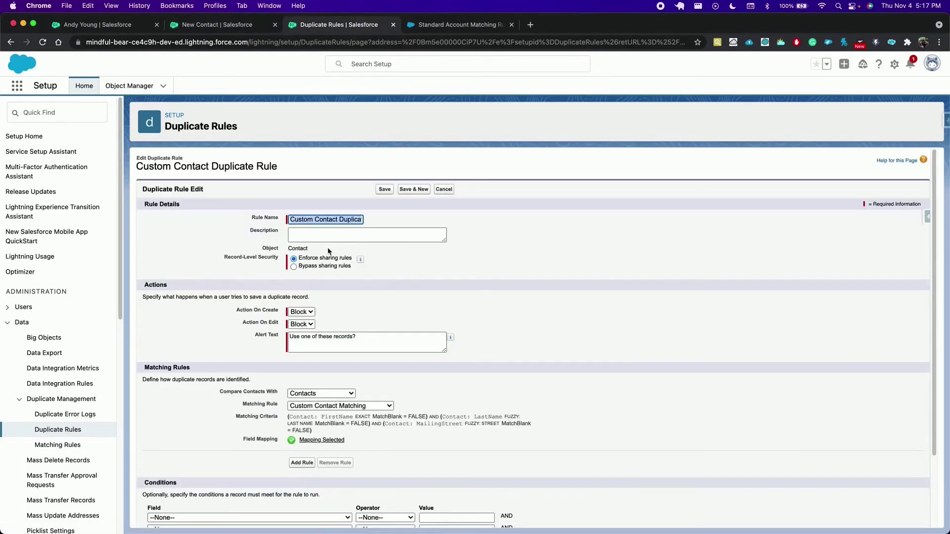
left_click(303, 312)
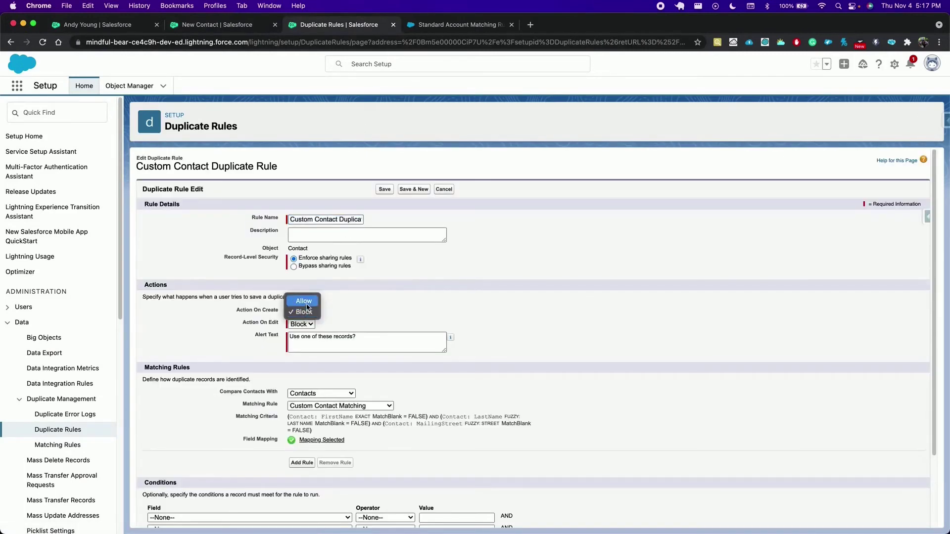
left_click(304, 301)
left_click(301, 325)
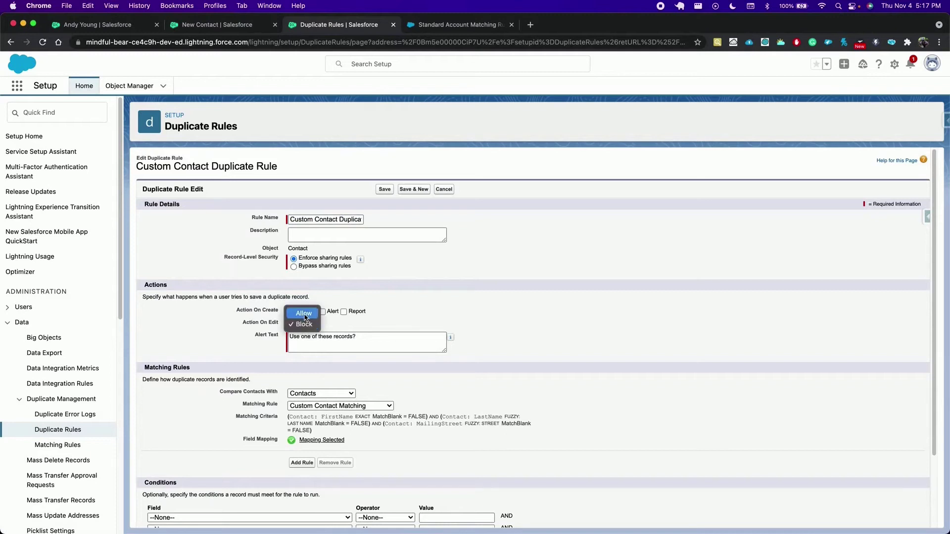
left_click(304, 315)
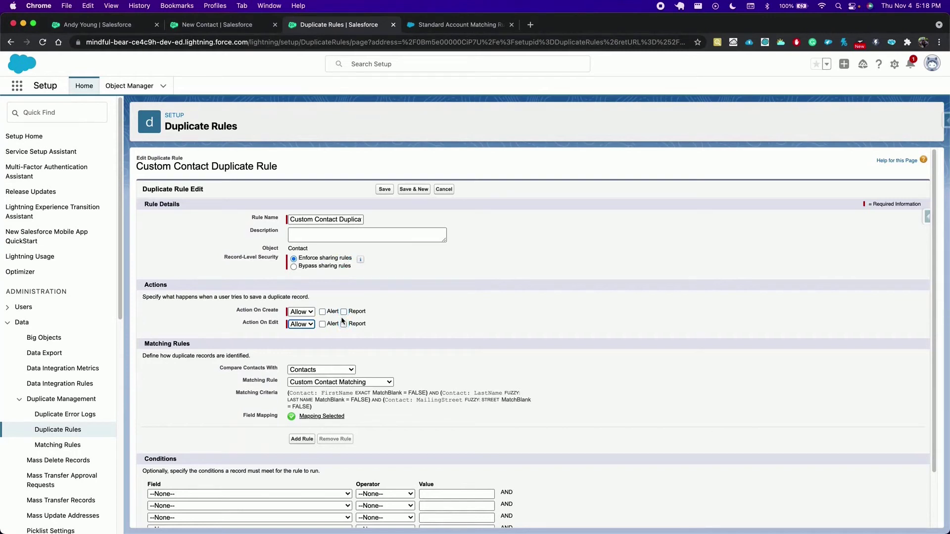
Enable Alert and Report on create and edit, save the rule, and return to New Contact
left_click(322, 312)
left_click(323, 325)
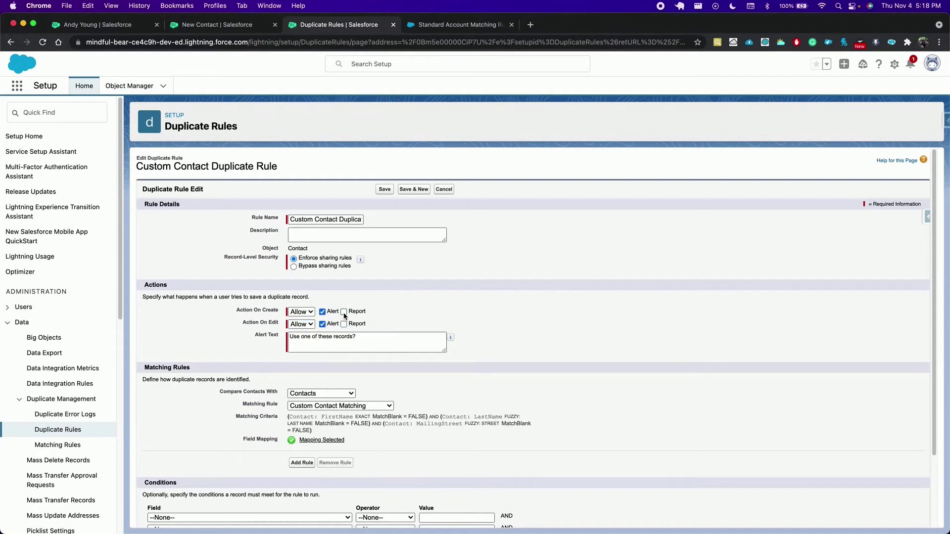
left_click(344, 312)
left_click(344, 324)
left_click(385, 189)
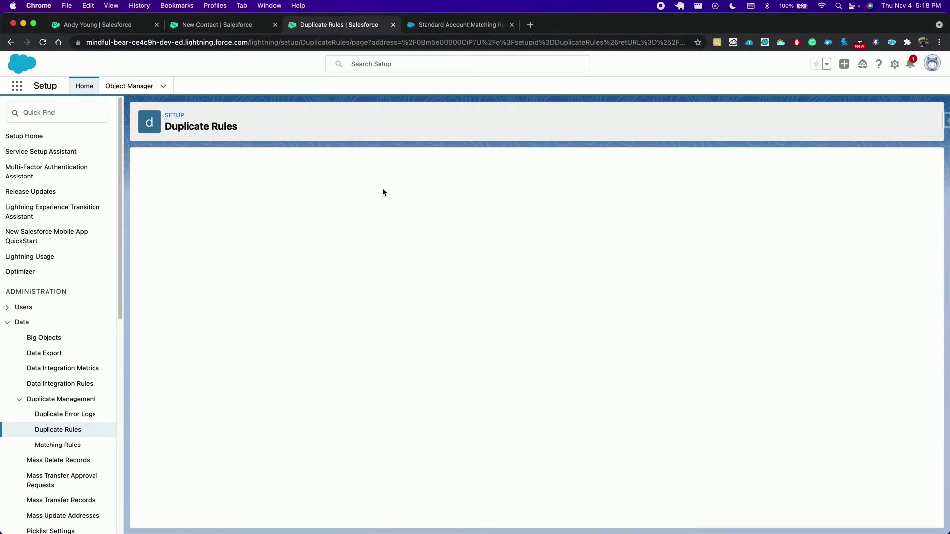
left_click(223, 27)
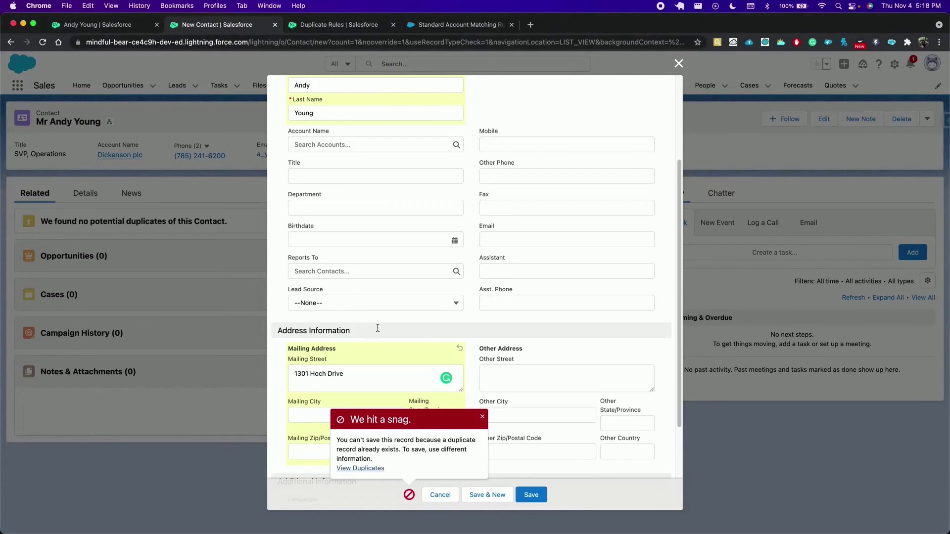
Save the duplicate contact, accepting the Similar Records Exist warning
left_click(531, 496)
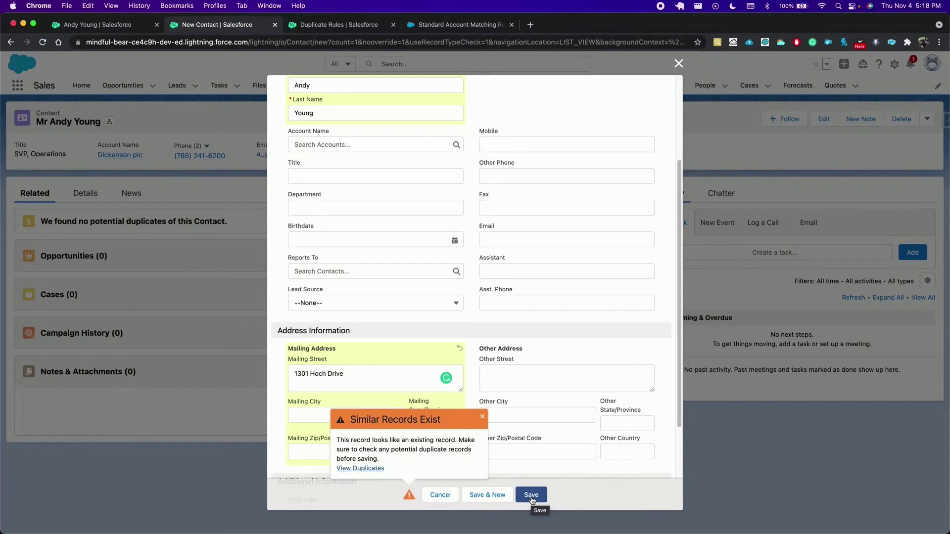
left_click(531, 495)
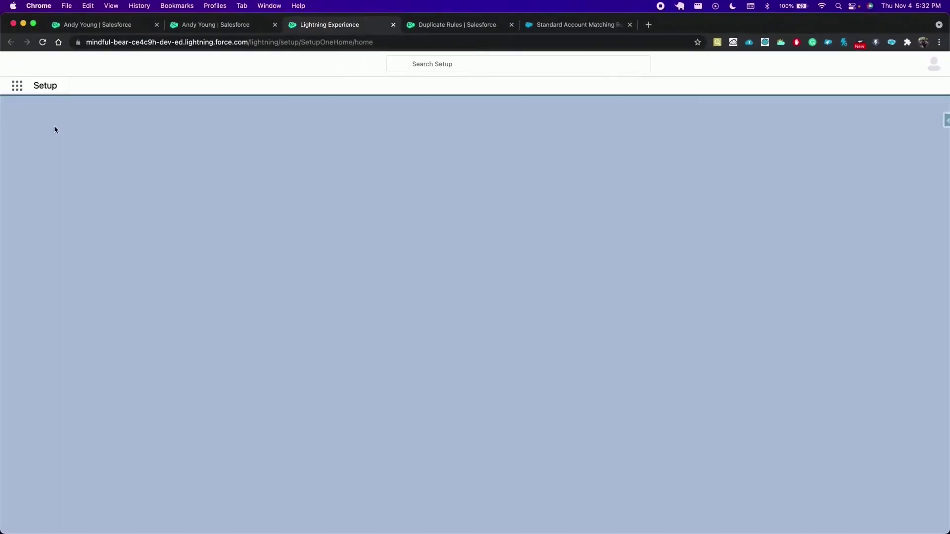
Find Report Types via Quick Find 'report' and begin a New Custom Report Type
left_click(53, 113)
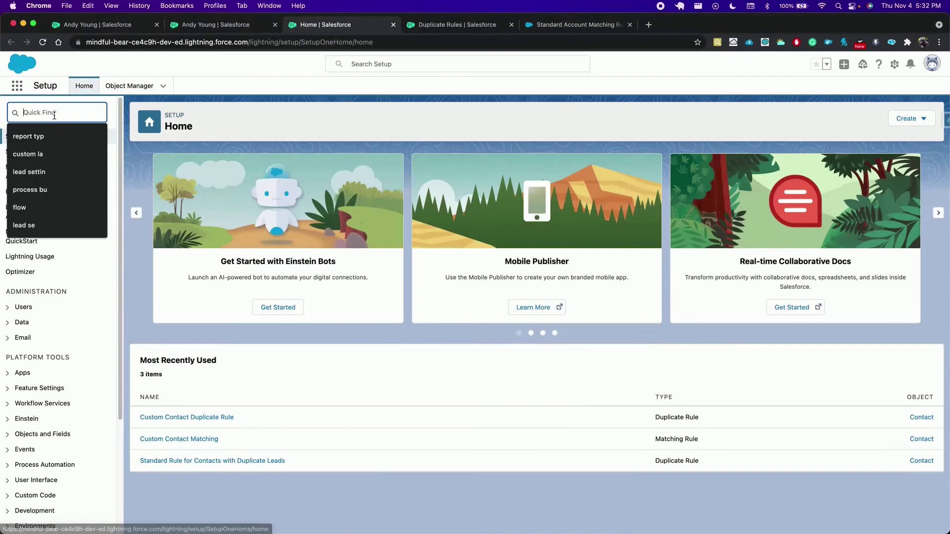
type("report")
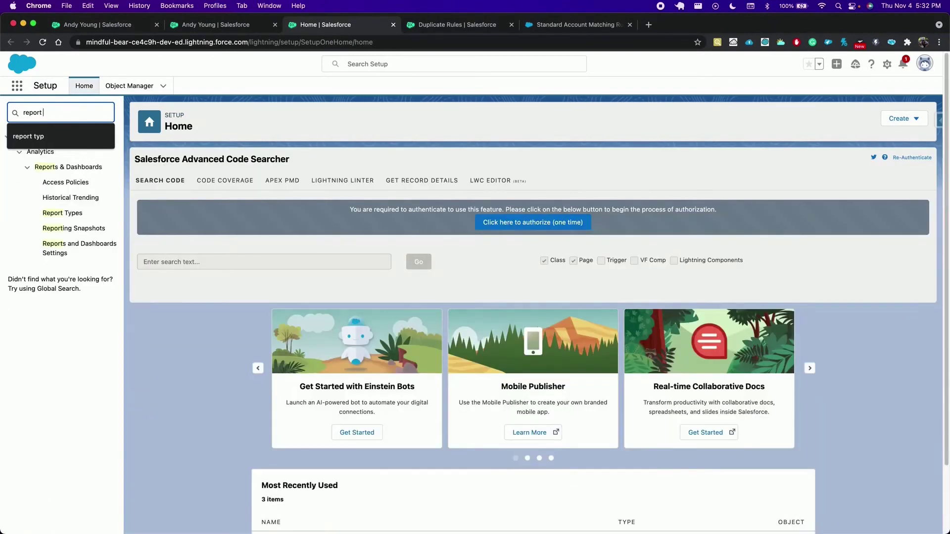
left_click(65, 215)
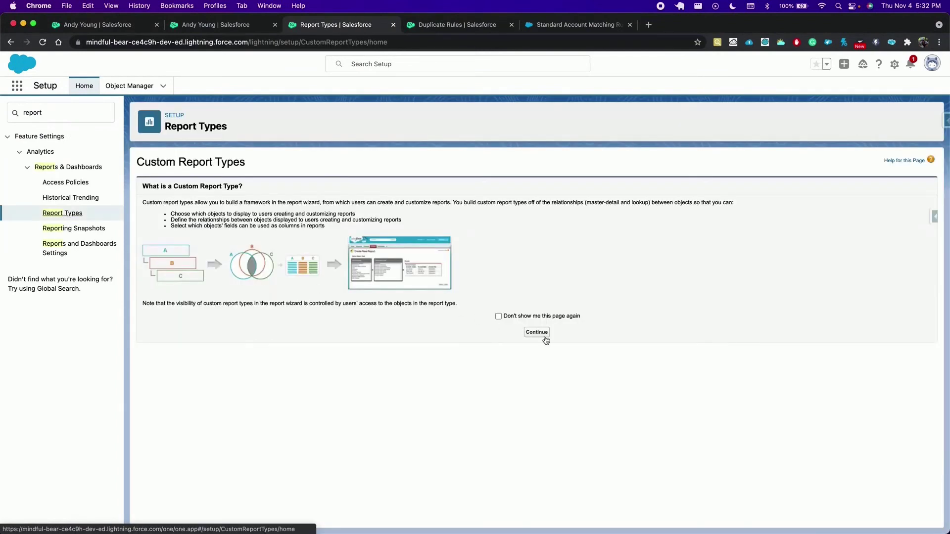
left_click(545, 339)
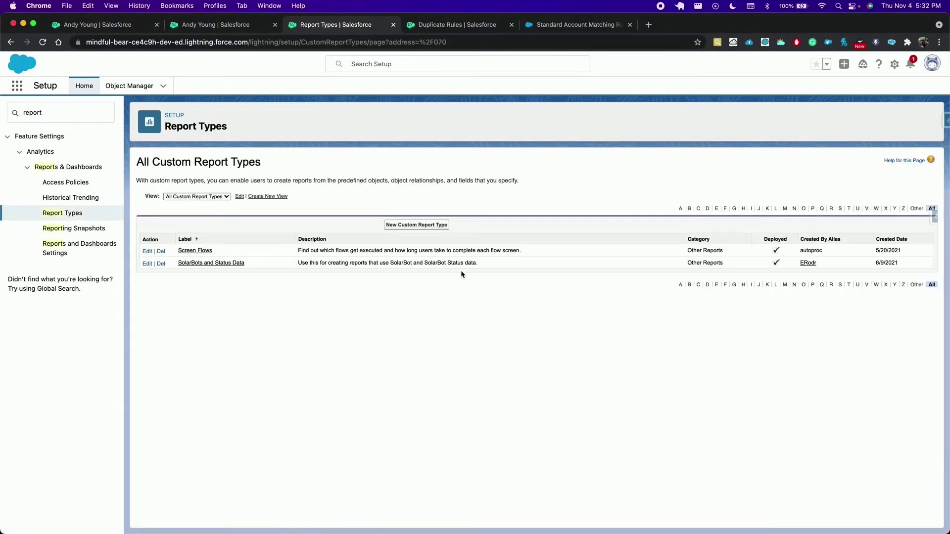
left_click(413, 227)
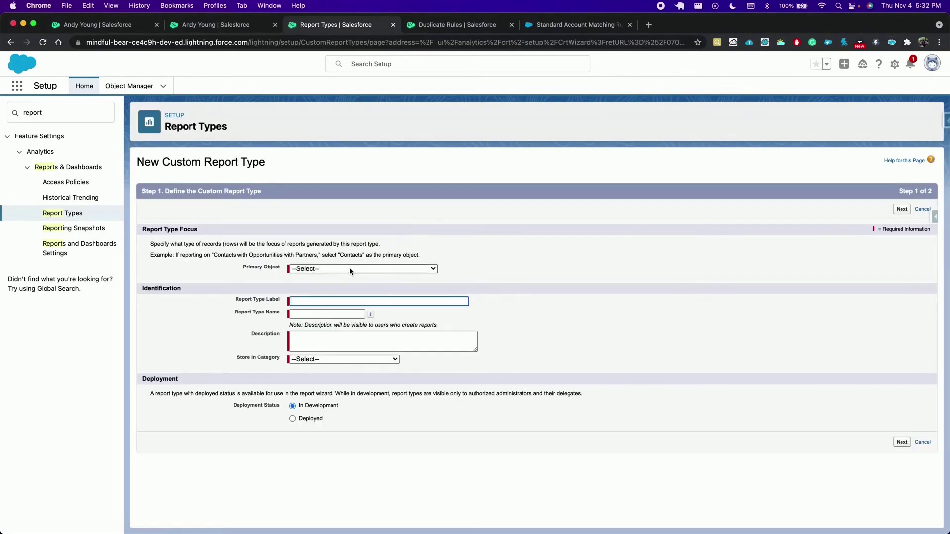
Choose Contacts as primary object and name the report type Duplicate Contacts
left_click(350, 270)
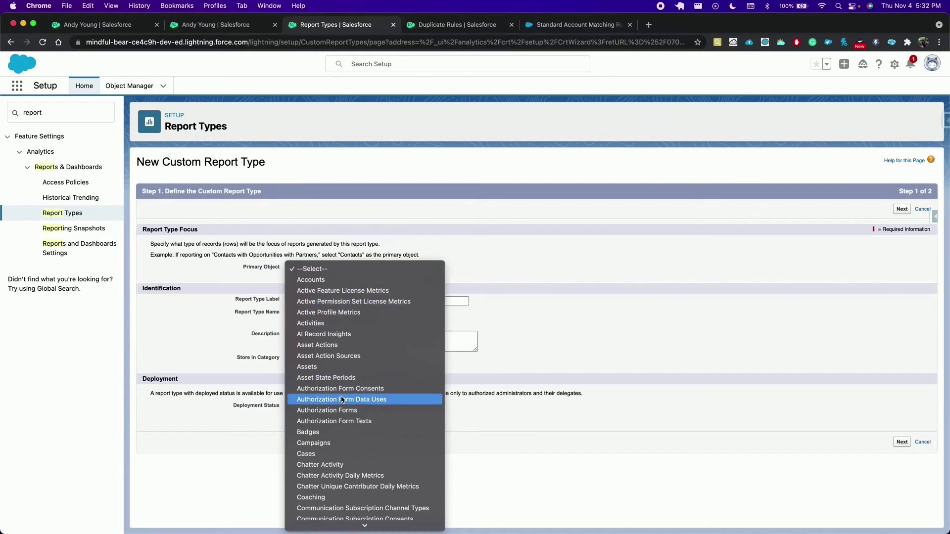
scroll(342, 399, "down", 5)
left_click(336, 465)
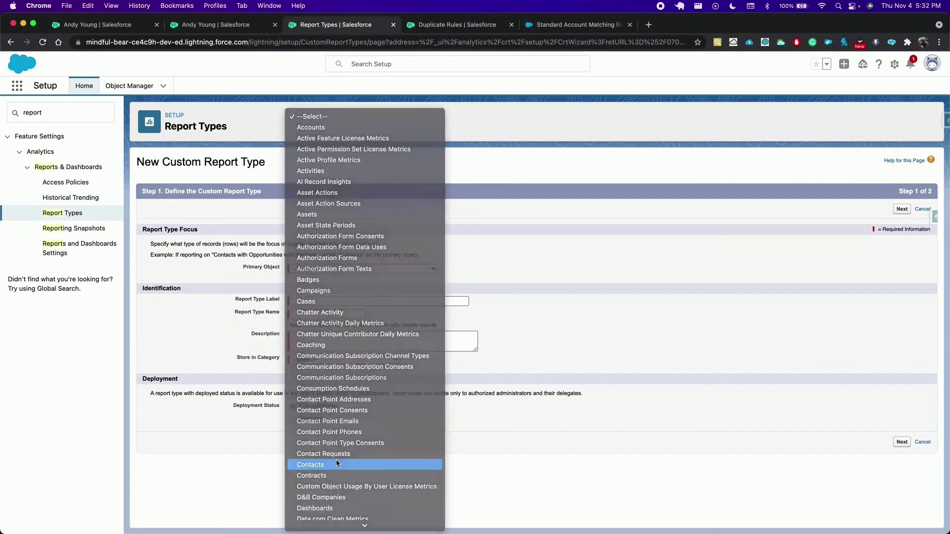
left_click(330, 301)
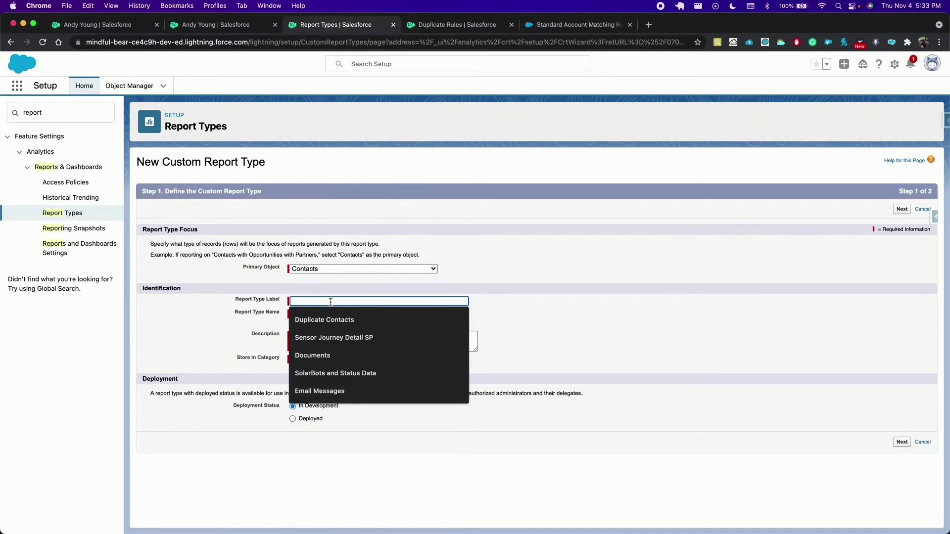
left_click(323, 320)
left_click(321, 315)
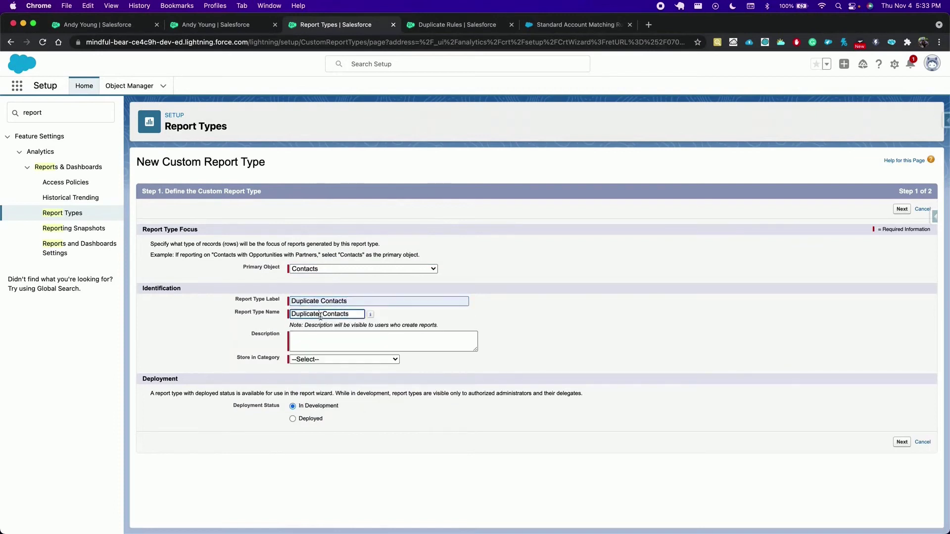
Set description Duplicate Contacts, category Accounts & Contacts, status Deployed, and continue to step 2
triple_click(362, 300)
key("super+c")
left_click(327, 341)
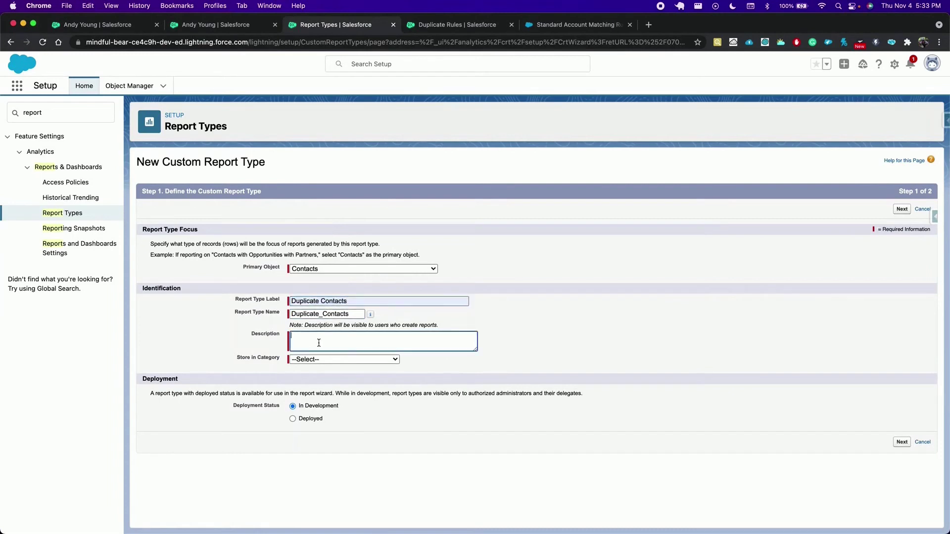
key("super+v")
left_click(322, 361)
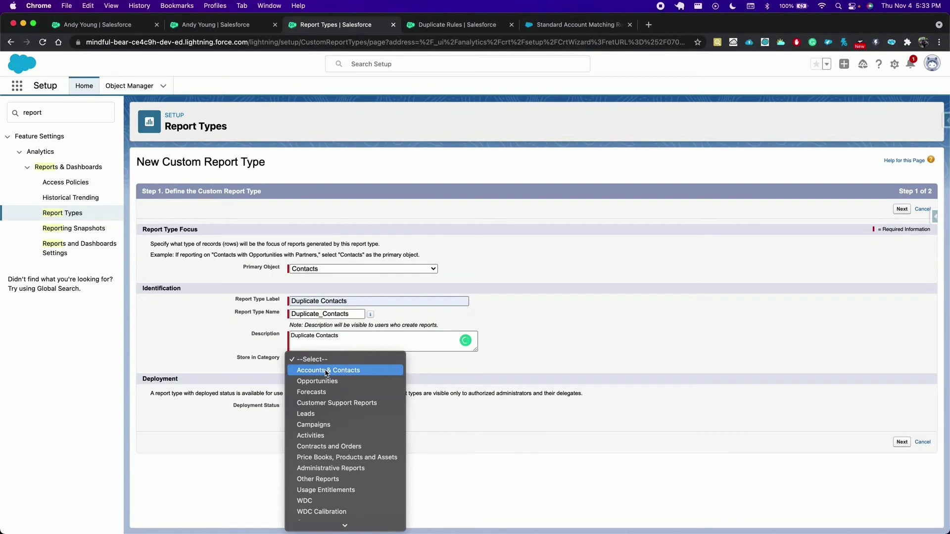
left_click(326, 371)
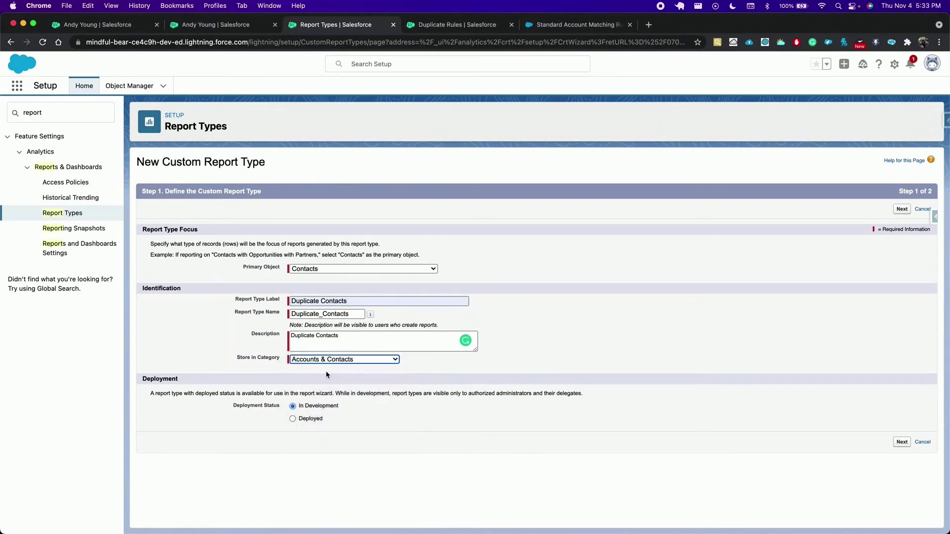
left_click(307, 420)
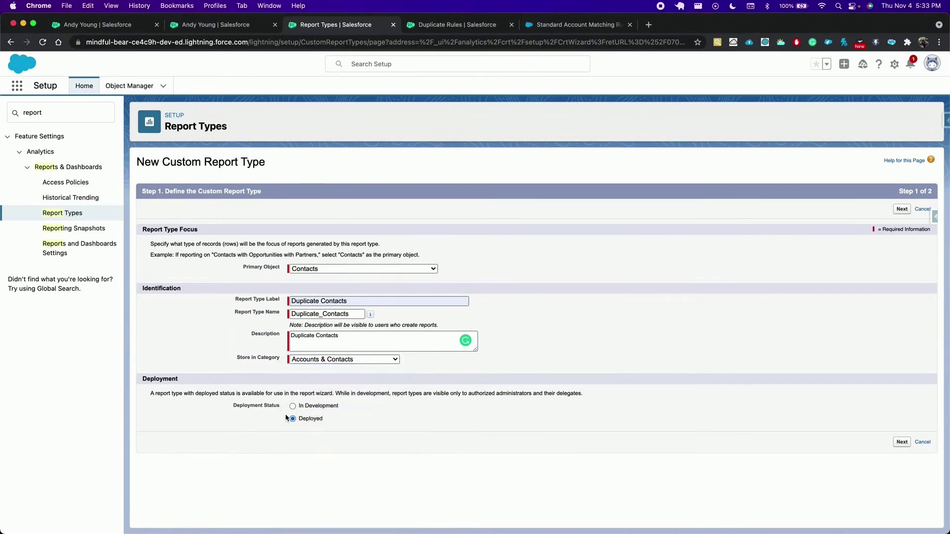
left_click(902, 443)
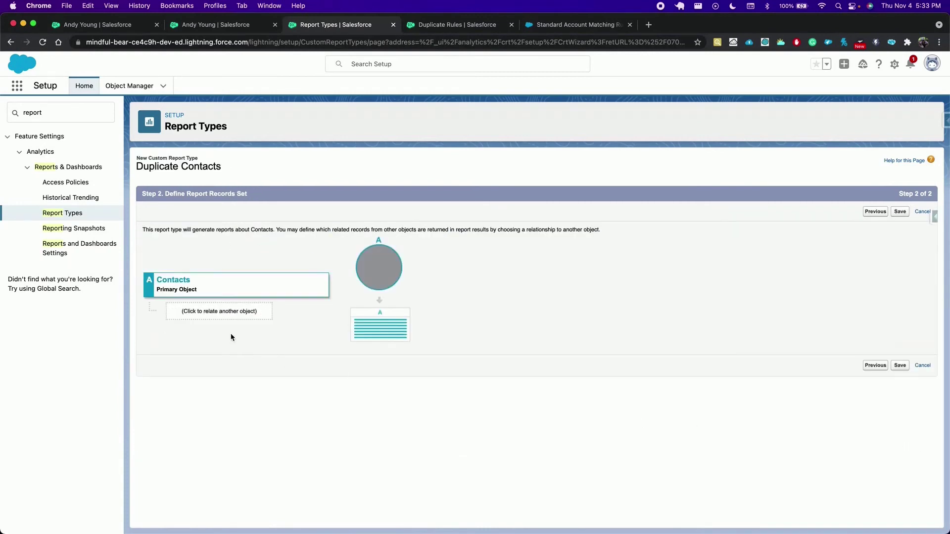
Relate Duplicate Record Items to Contacts as object B and save the report type
left_click(232, 315)
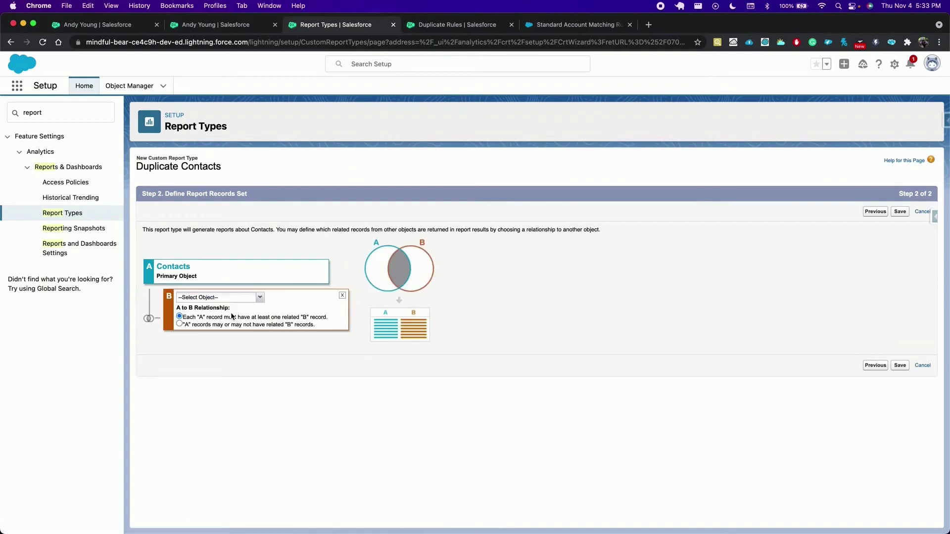
left_click(260, 298)
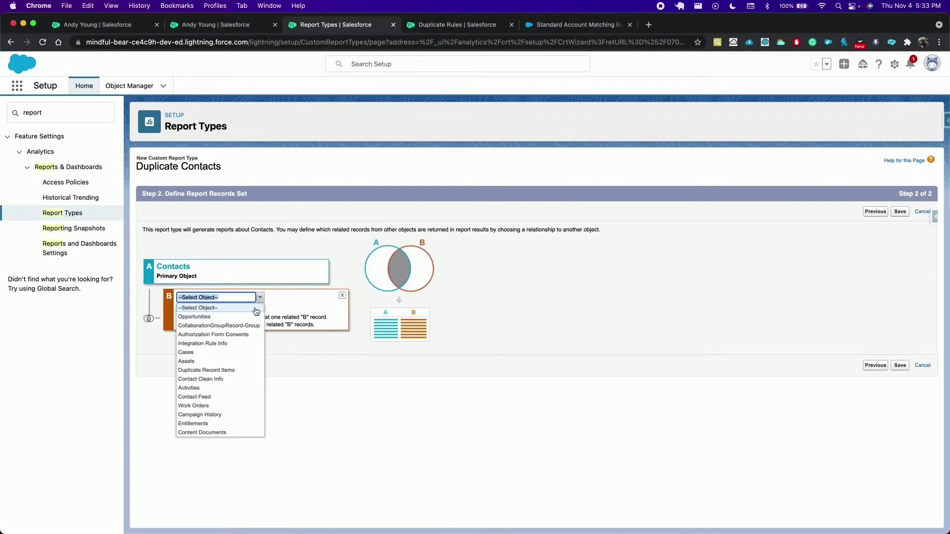
left_click(234, 371)
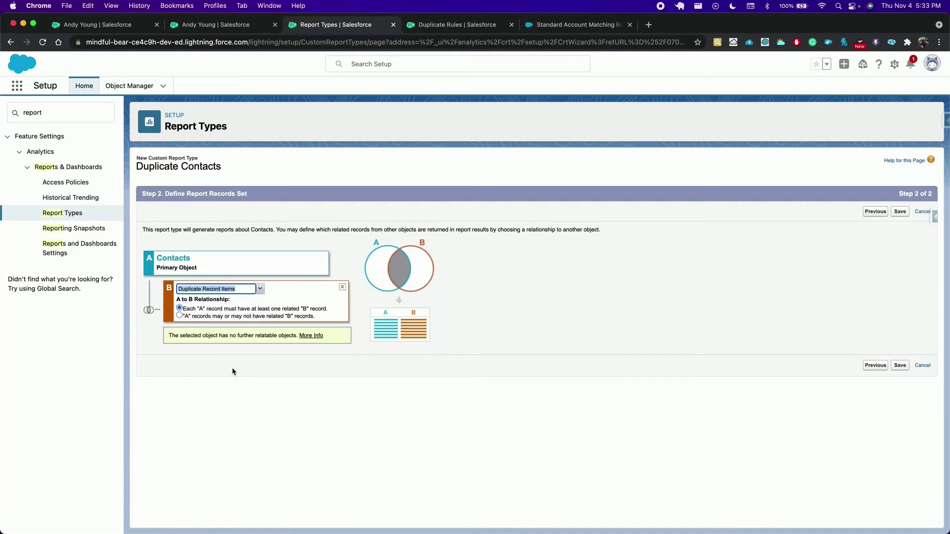
left_click(901, 367)
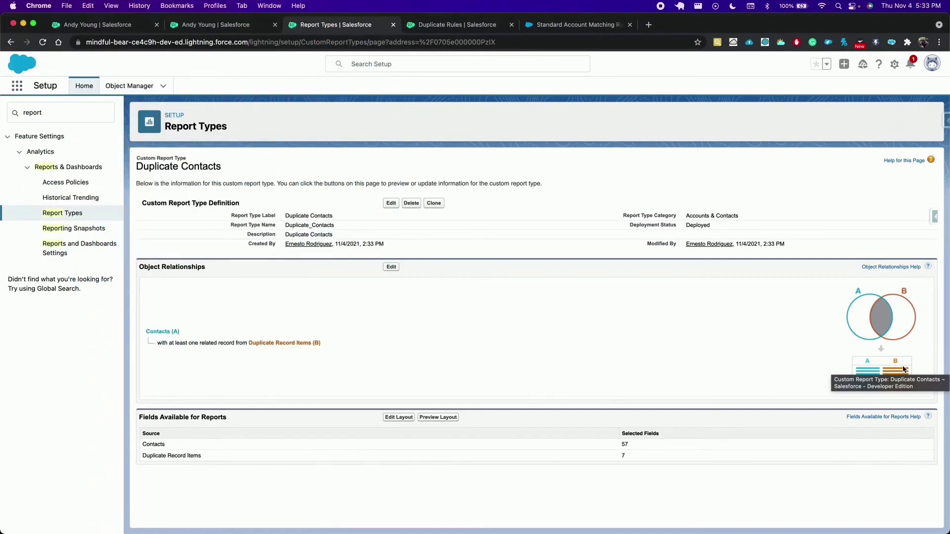
Start a new report from Reports, searching report types for 'dup'
left_click(238, 25)
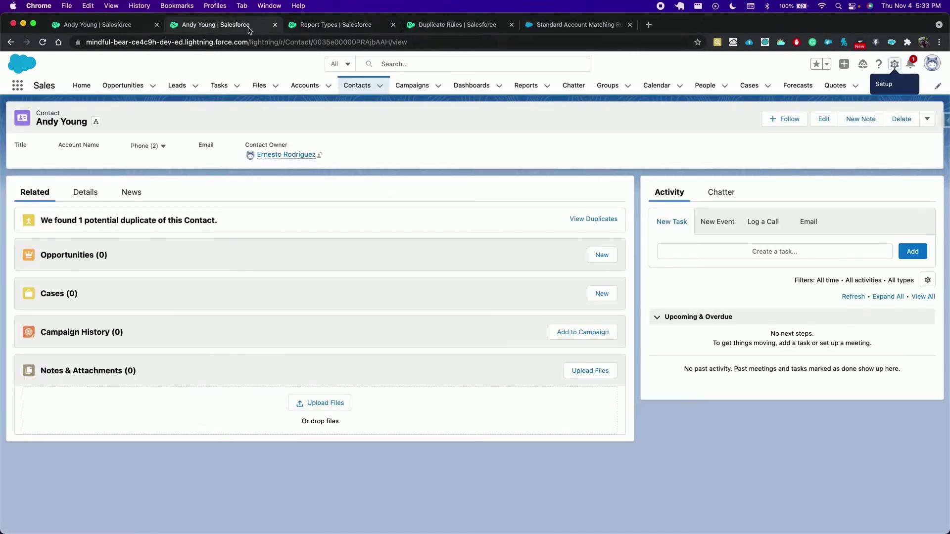
left_click(525, 86)
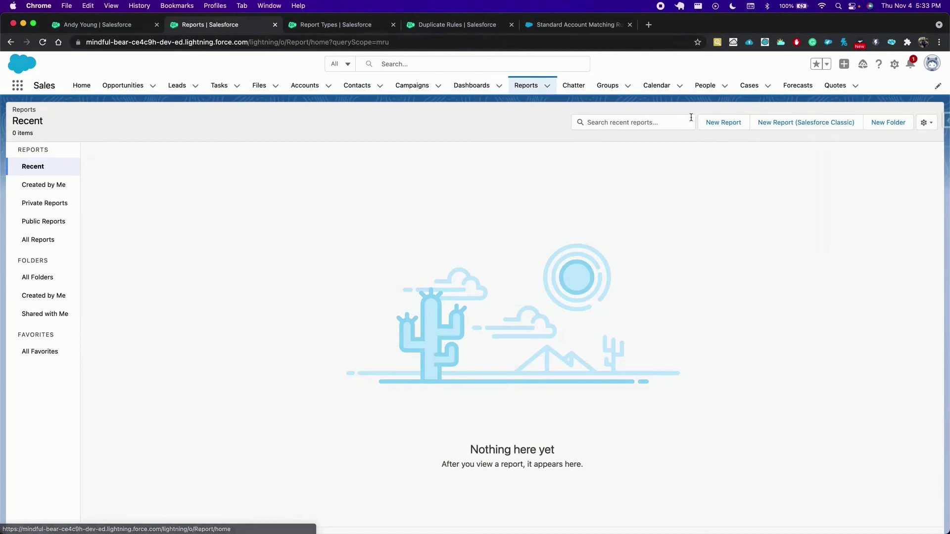
left_click(722, 124)
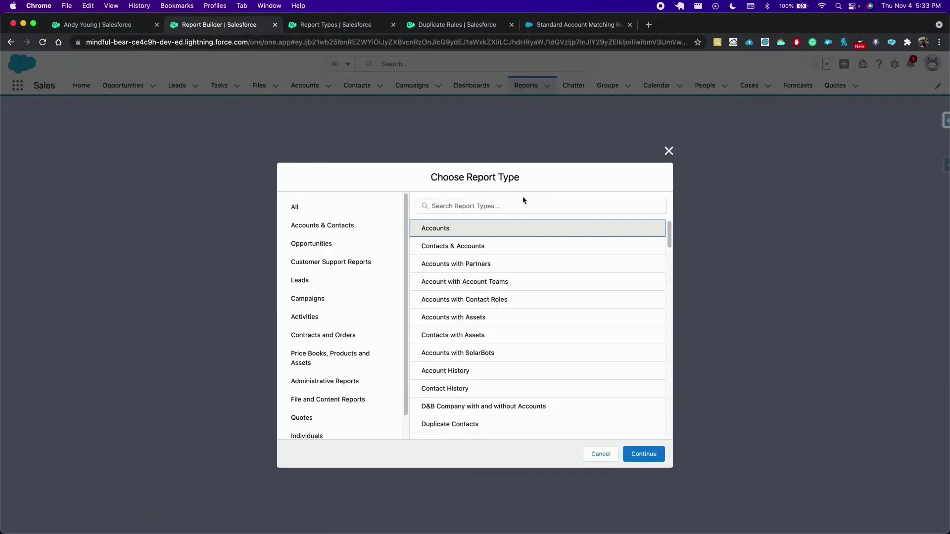
left_click(485, 205)
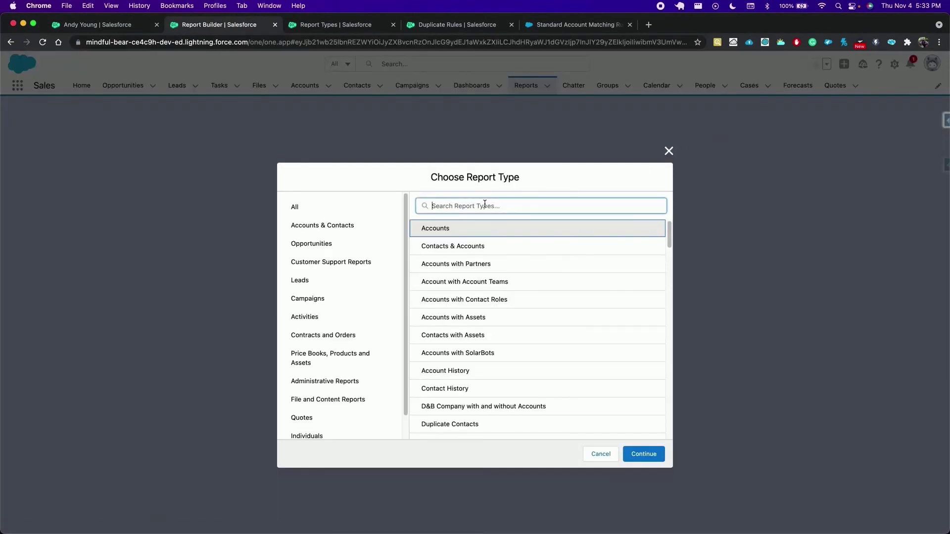
type("dup")
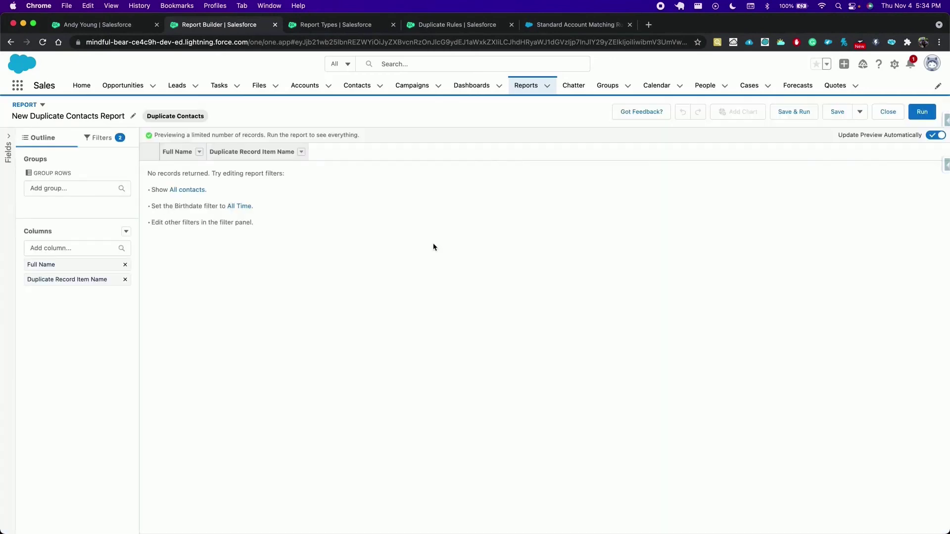
Set the Birthdate filter to All Time and save the report as New Duplicate Contacts Report
left_click(102, 138)
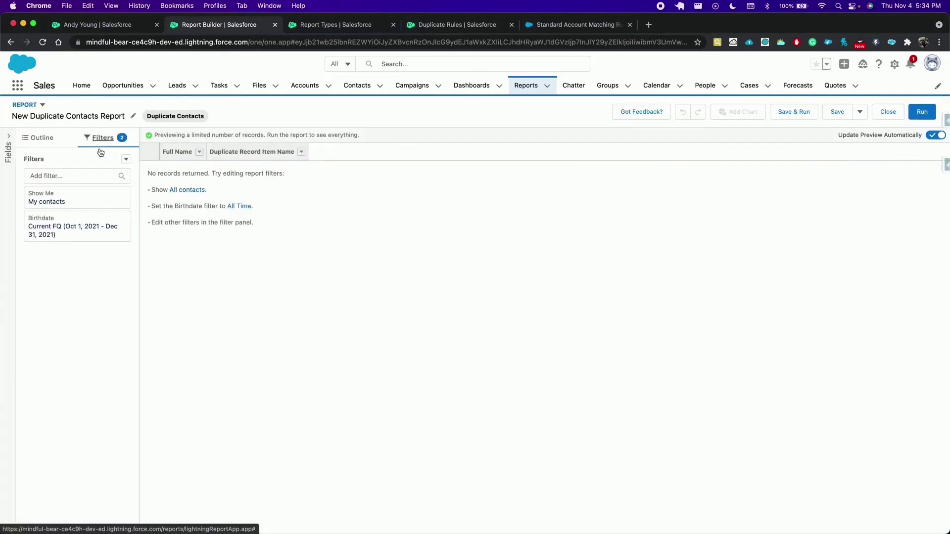
left_click(79, 227)
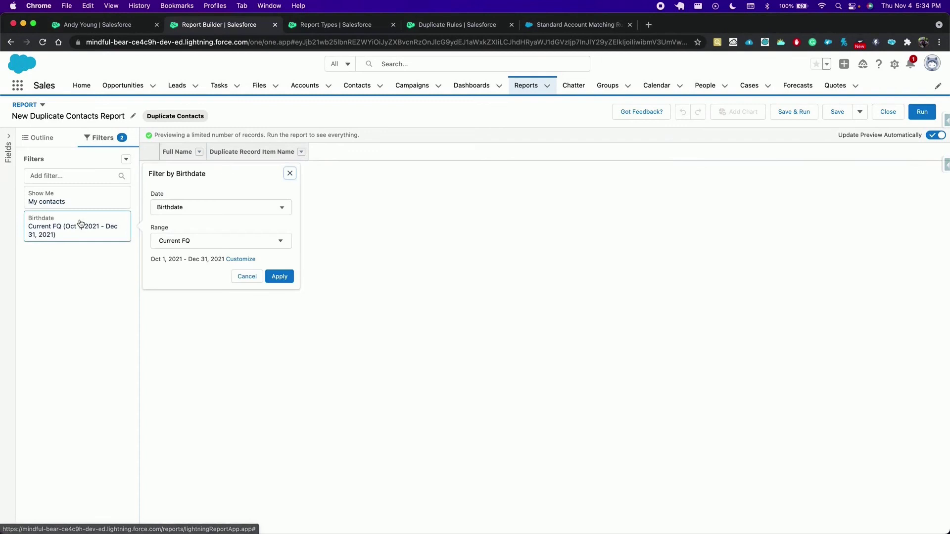
left_click(206, 207)
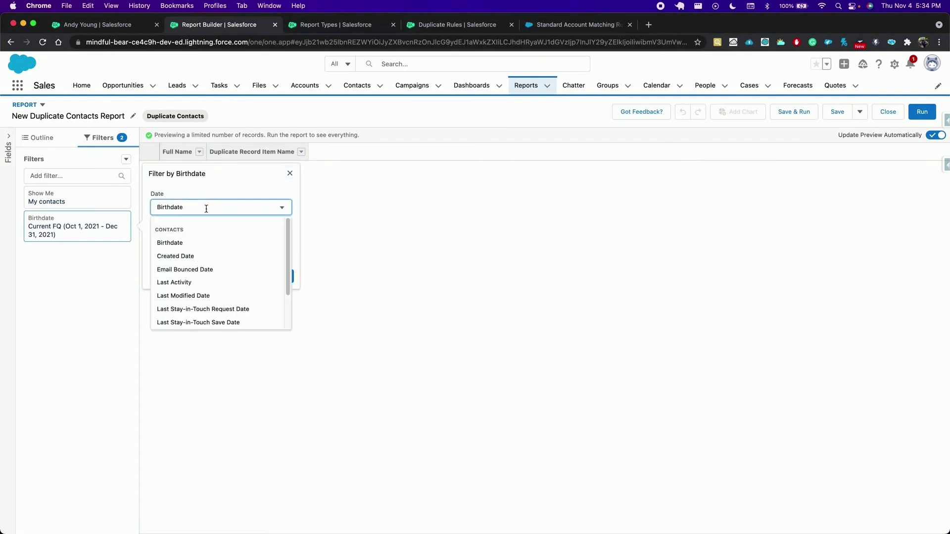
left_click(143, 212)
left_click(172, 248)
left_click(173, 258)
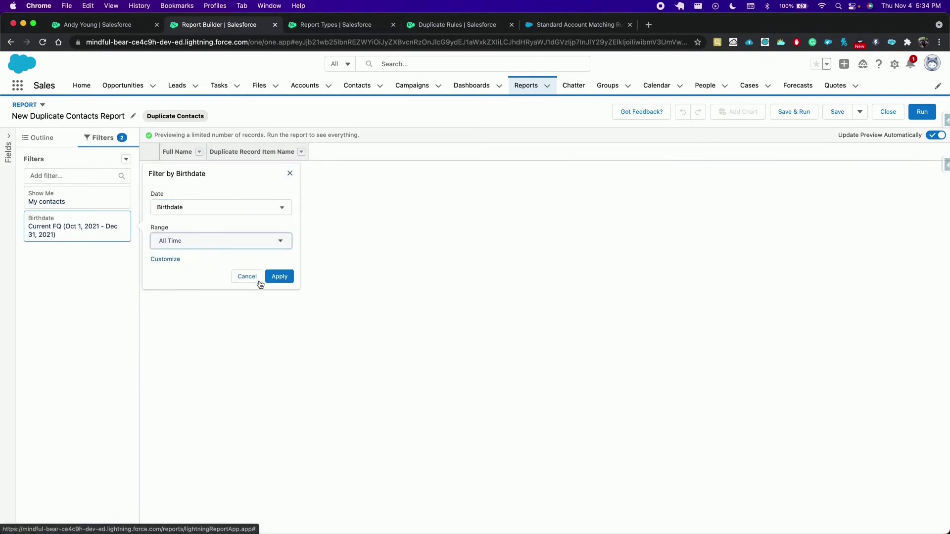
left_click(280, 277)
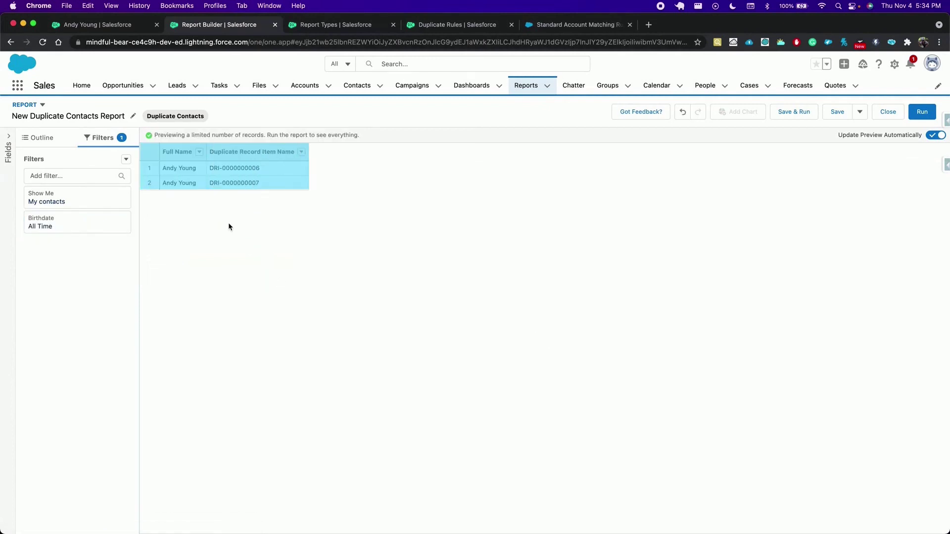
left_click(803, 114)
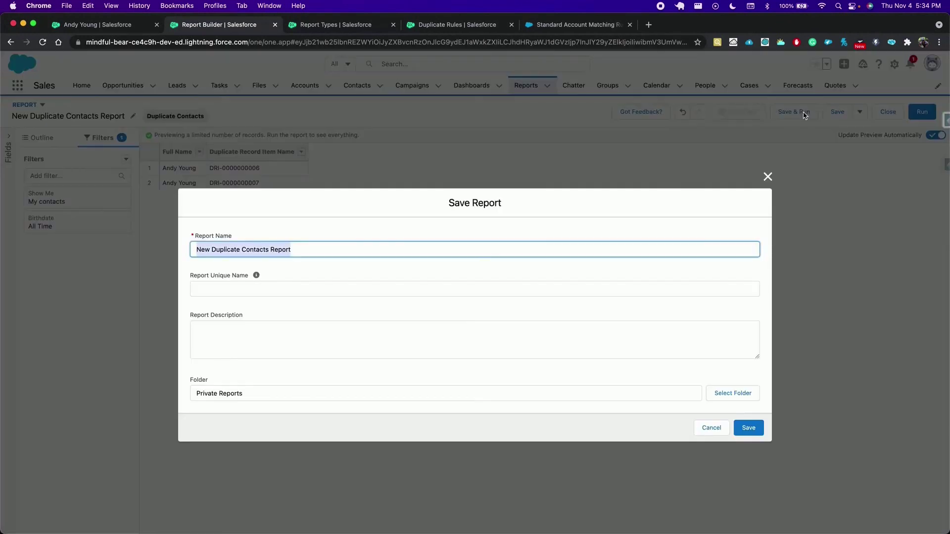
left_click(749, 428)
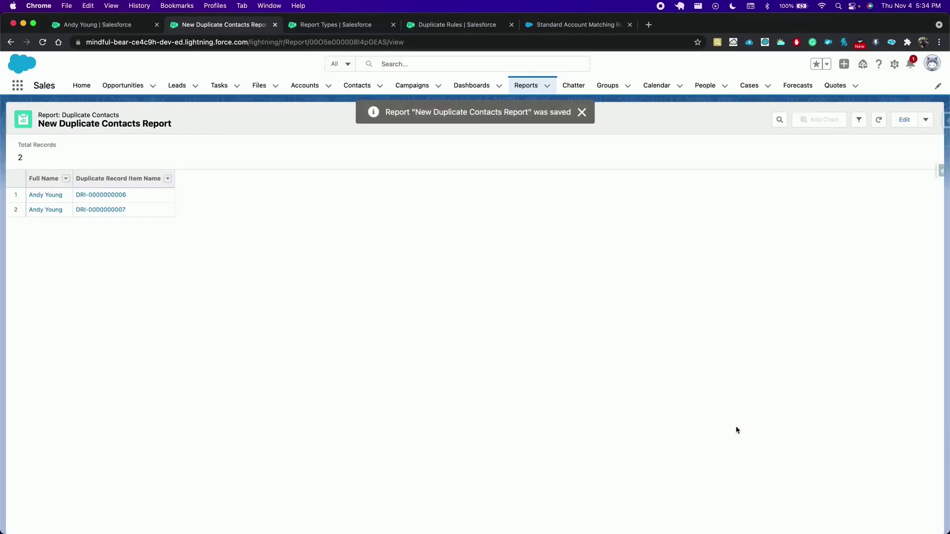
Open the first duplicate contact, view its duplicates and select both contacts for merging
left_click(46, 195, "super")
left_click(438, 25)
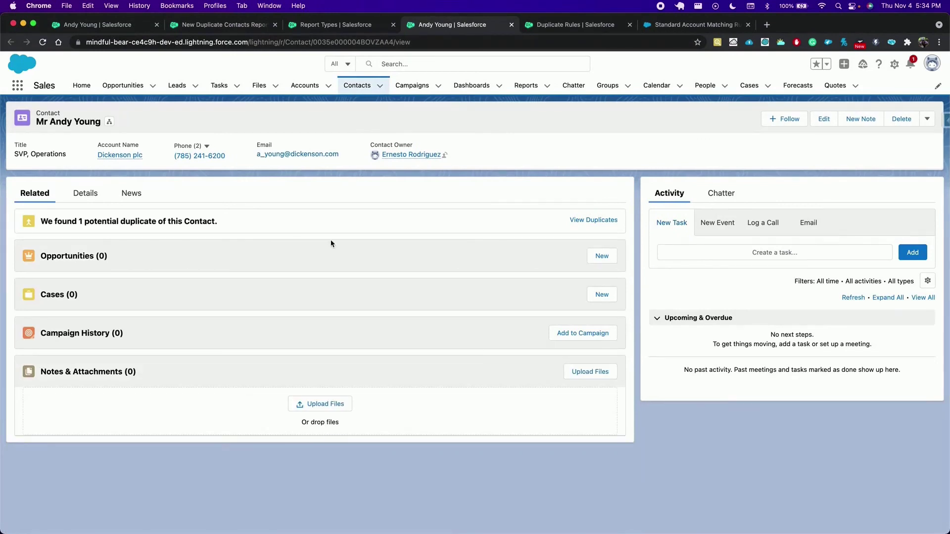
left_click(580, 223)
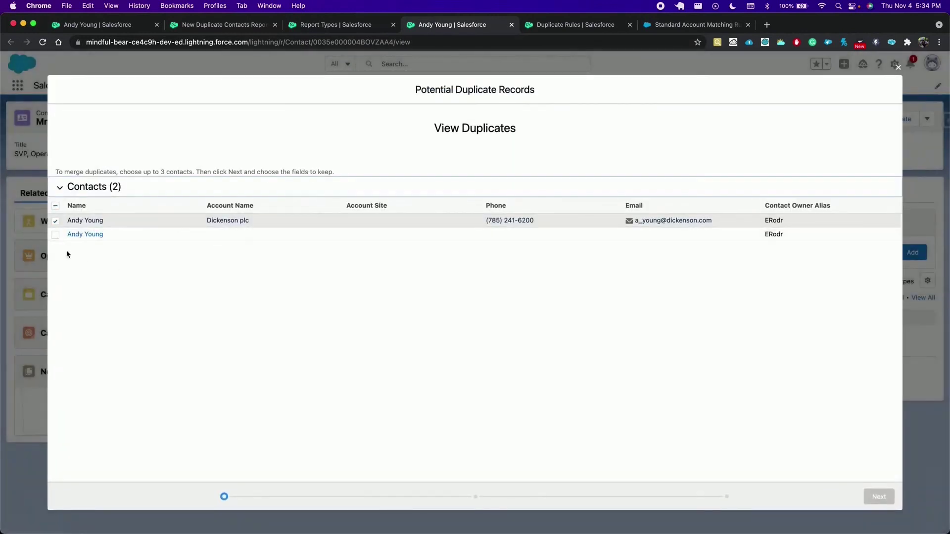
left_click(55, 235)
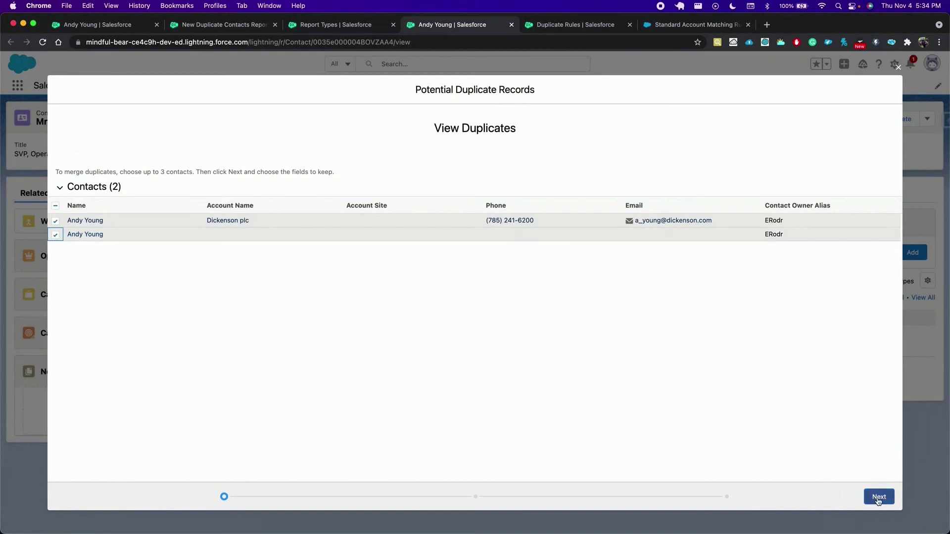
left_click(879, 498)
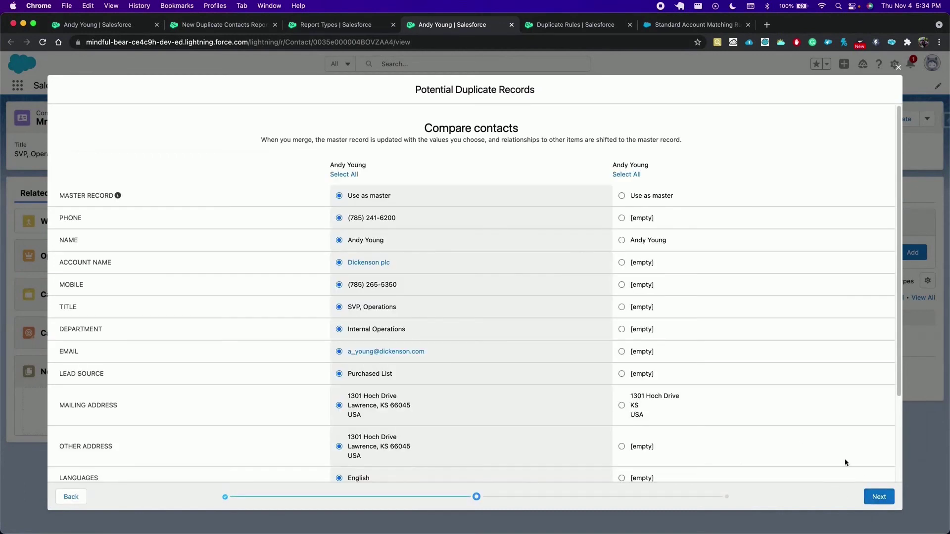
Keep all values from the complete first contact and confirm the merge
left_click(635, 177)
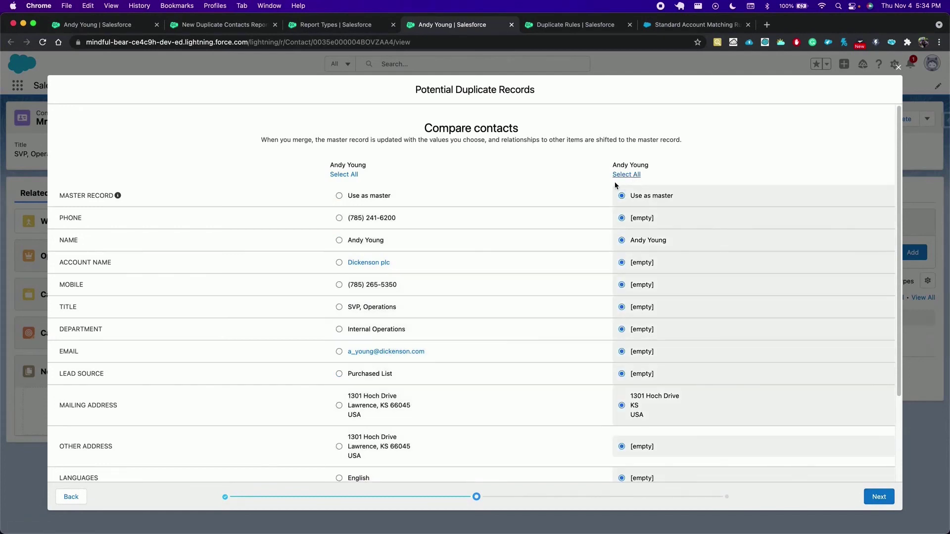
left_click(345, 176)
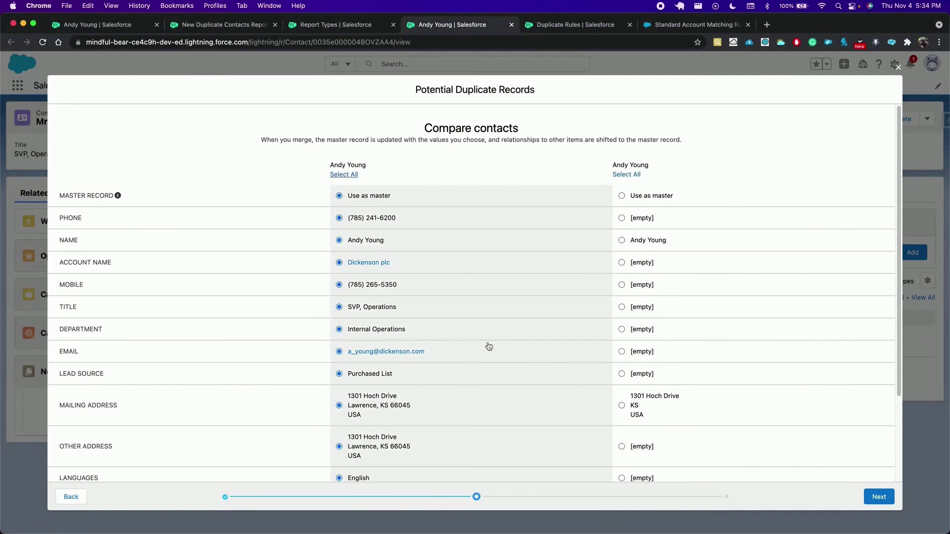
left_click(879, 497)
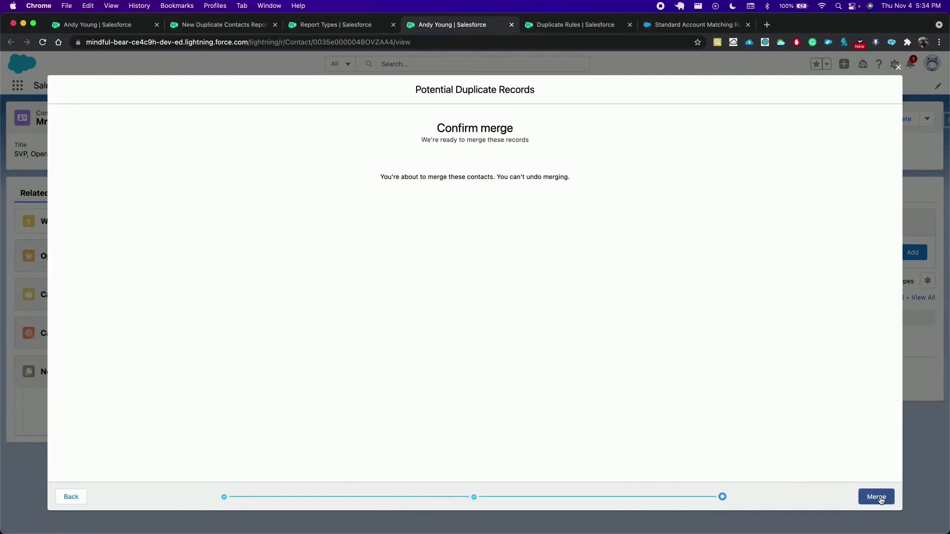
left_click(881, 500)
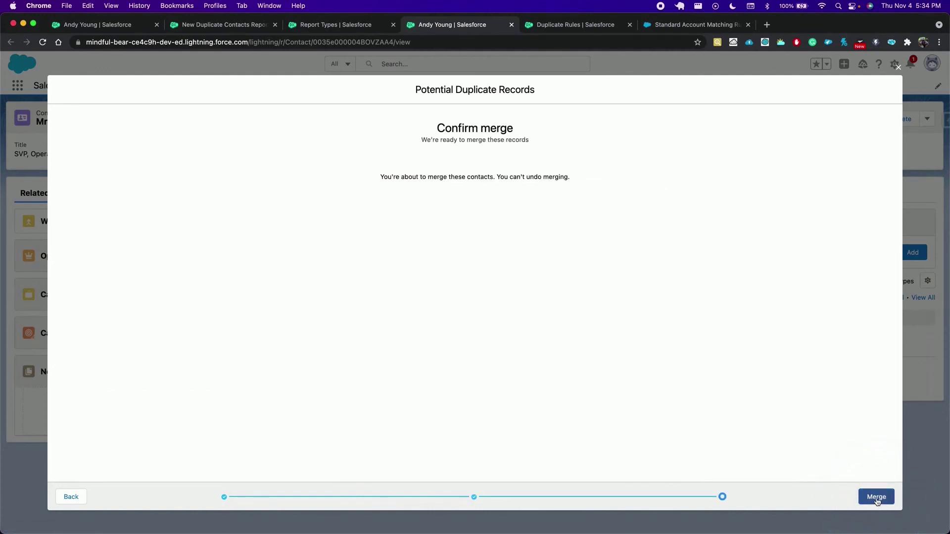